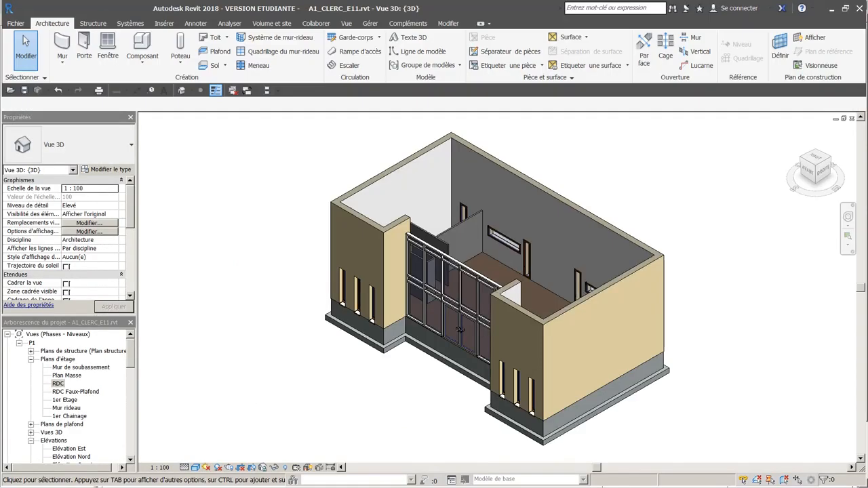
Step: Open the RDC Faux-Plafond structural plan and show the whole building outline
click(31, 360)
click(31, 351)
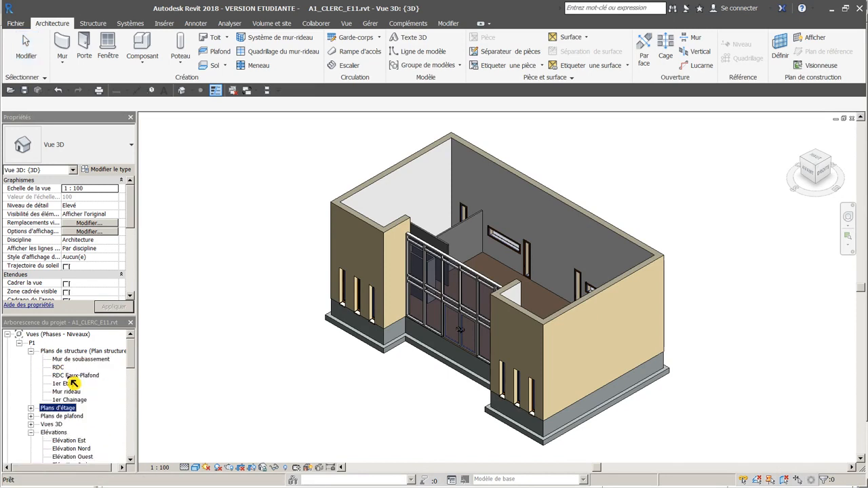
double_click(75, 376)
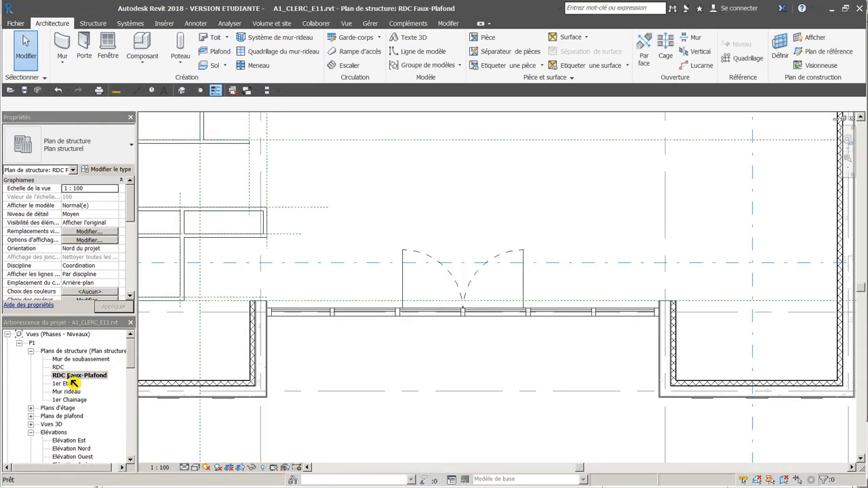
scroll(387, 362, down, 4)
middle_drag(388, 363, 378, 405)
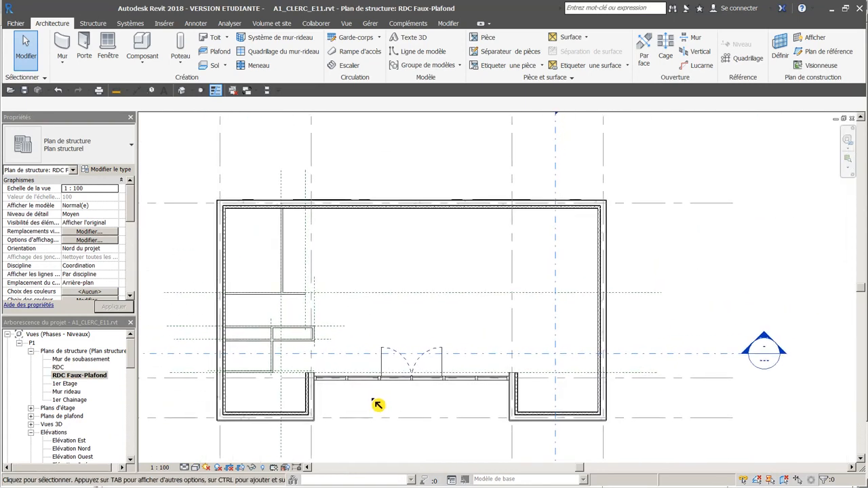
Step: Start a Poutre - Lamellé-collé - Pin du sud 127X279 beam with its reference level set to 1er Etage
click(93, 23)
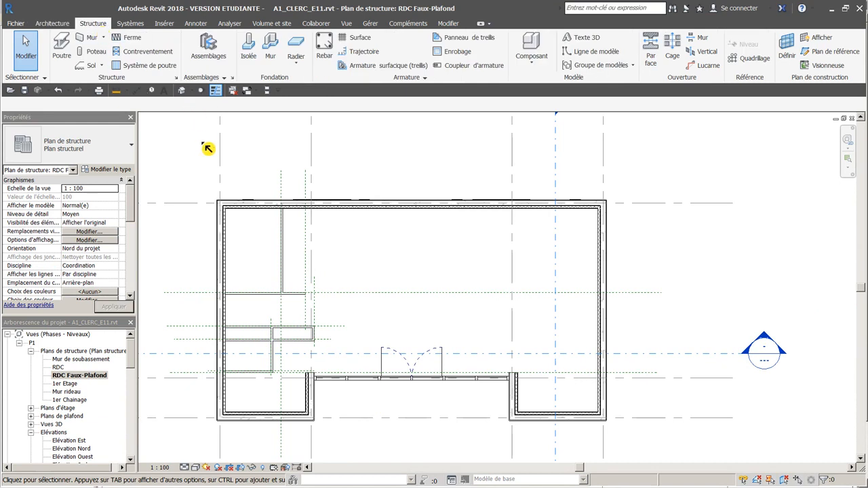
click(62, 46)
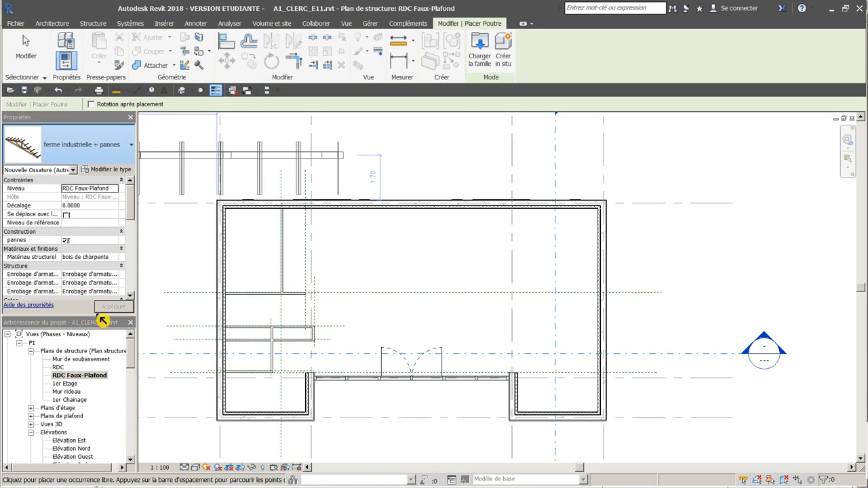
key(b)
key(m)
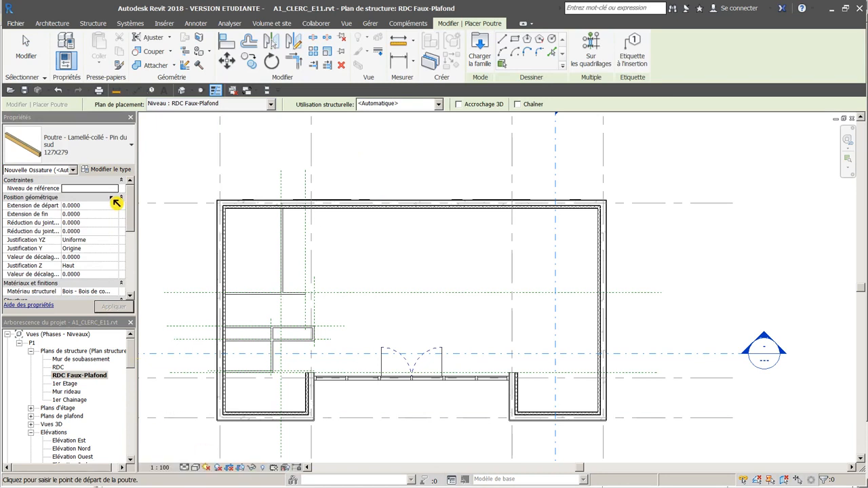
click(113, 188)
click(113, 188)
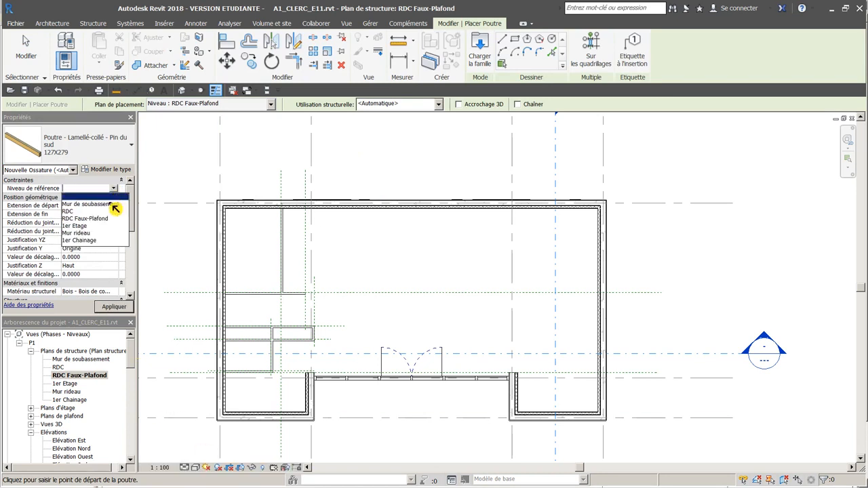
click(85, 226)
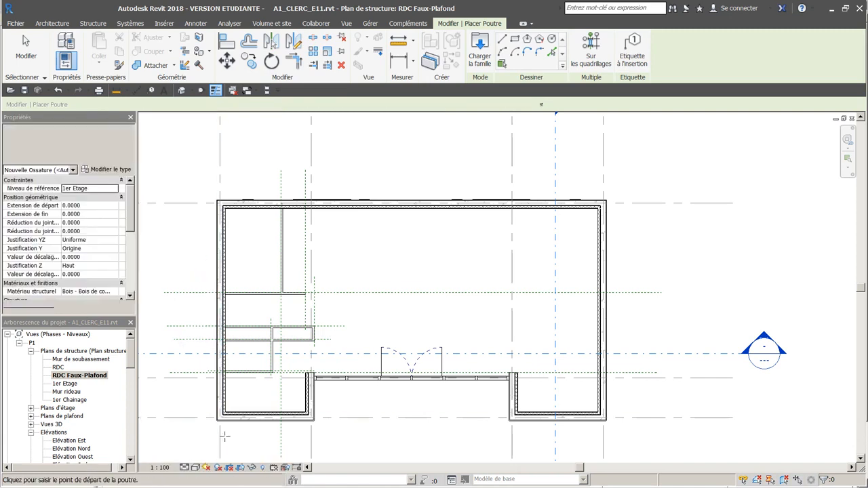
Step: With the detail level at Moyen, draw a vertical beam near the plan's upper-left corner from the rear wall to the horizontal partition
click(185, 468)
click(195, 449)
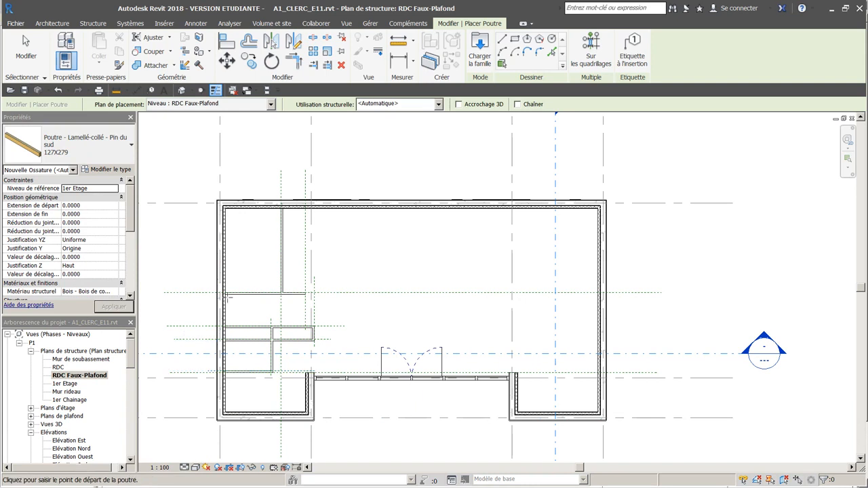
scroll(253, 226, up, 3)
middle_drag(253, 227, 406, 279)
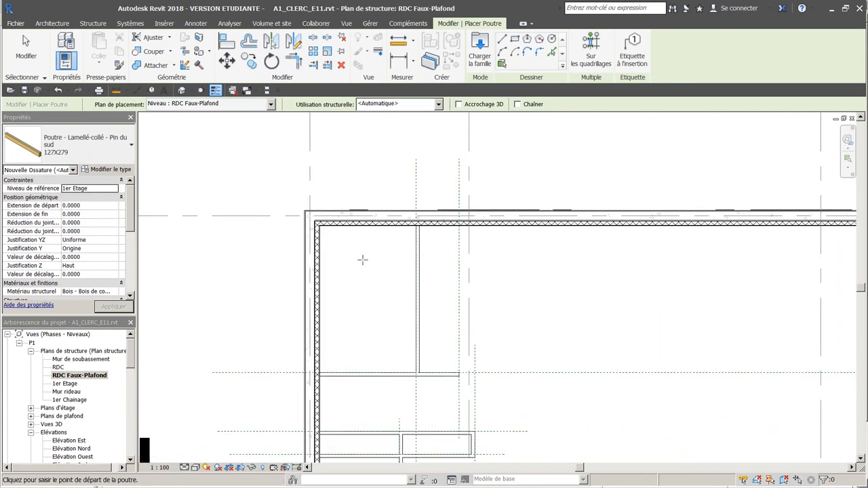
scroll(353, 256, up, 2)
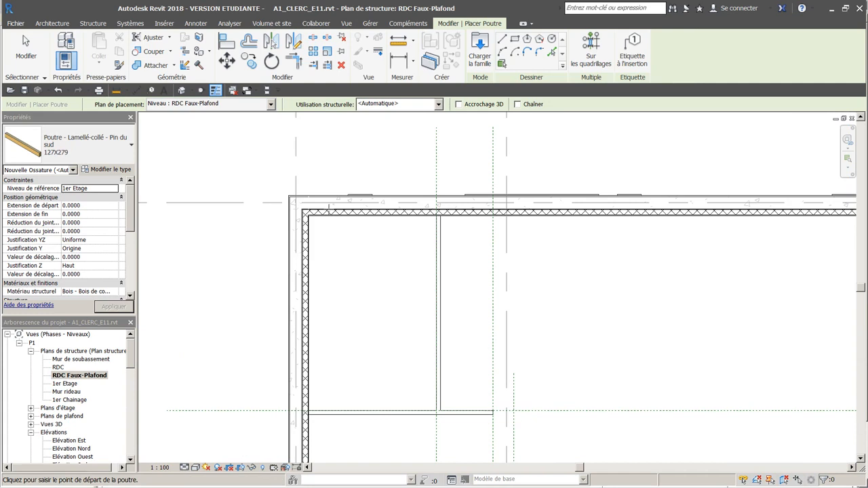
click(329, 209)
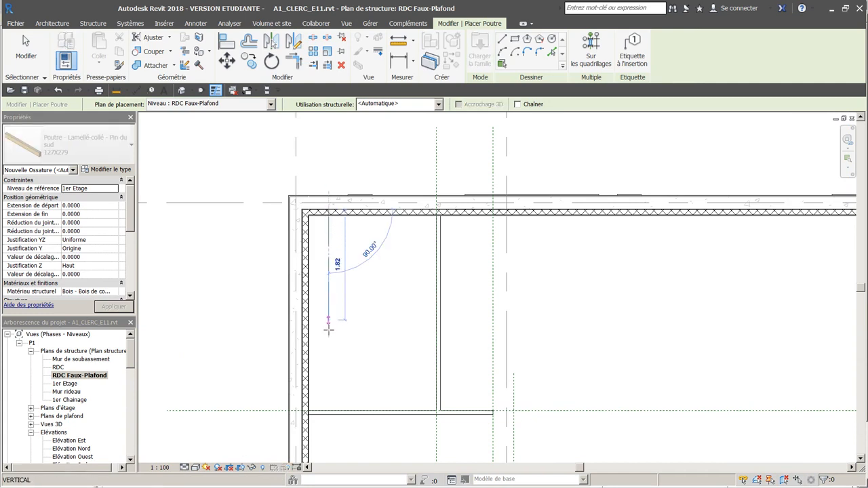
click(329, 410)
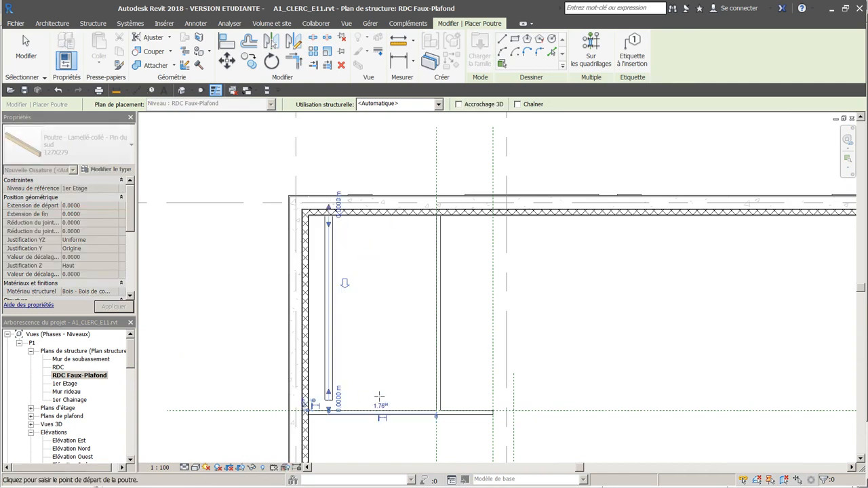
key(Escape)
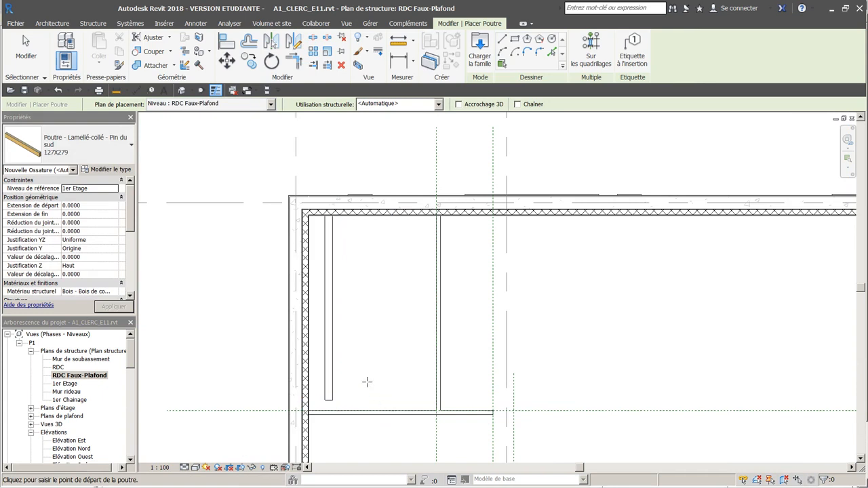
key(Escape)
Step: Align the beam's outer side with the inner face of the left exterior wall
scroll(363, 319, up, 2)
middle_drag(359, 314, 427, 323)
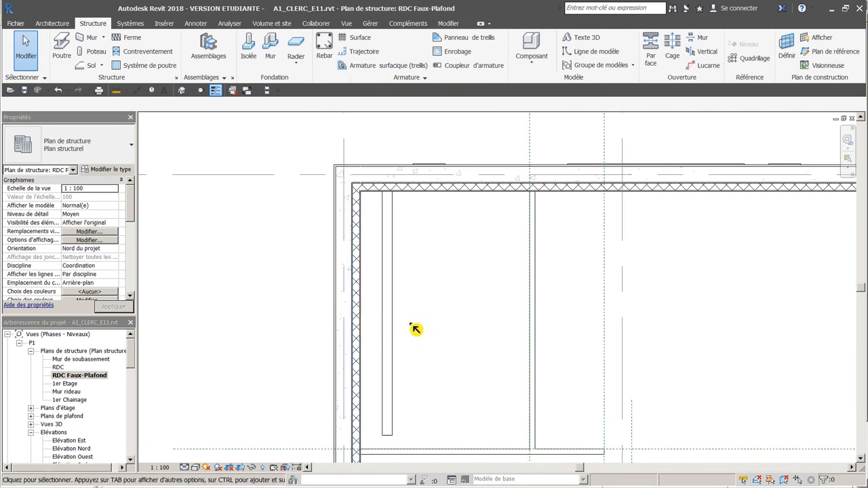
click(441, 26)
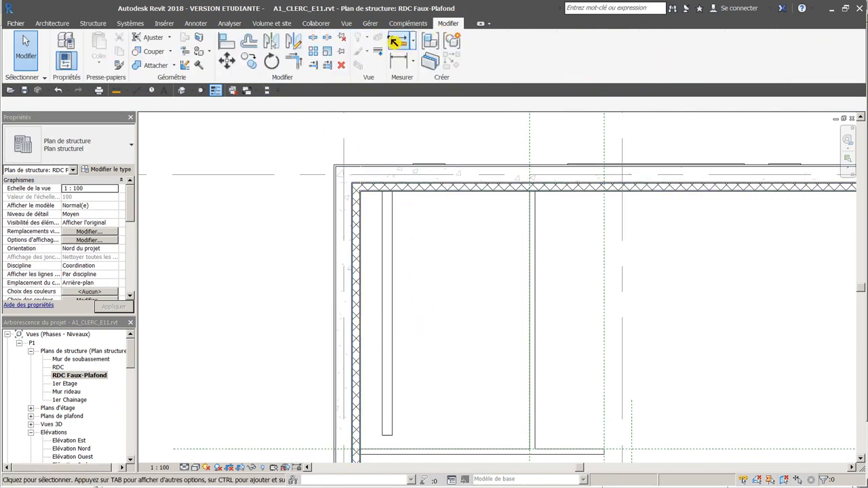
click(228, 43)
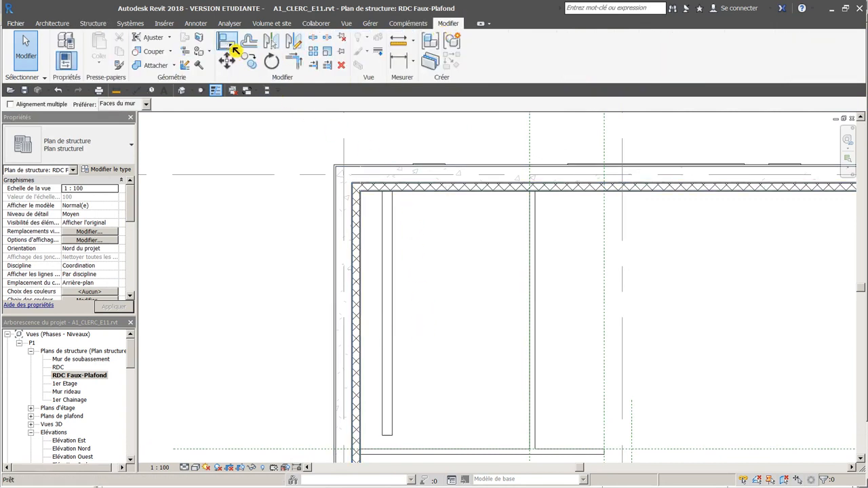
scroll(370, 366, up, 3)
scroll(370, 366, up, 1)
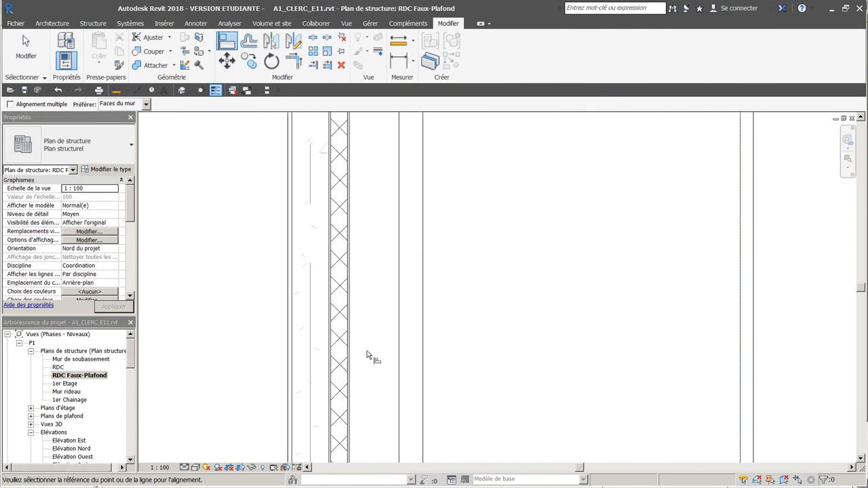
click(350, 348)
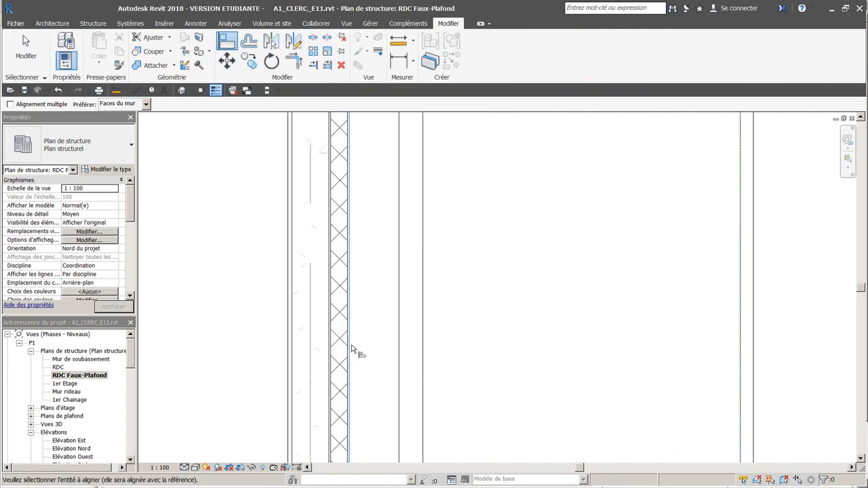
click(399, 352)
scroll(398, 330, down, 5)
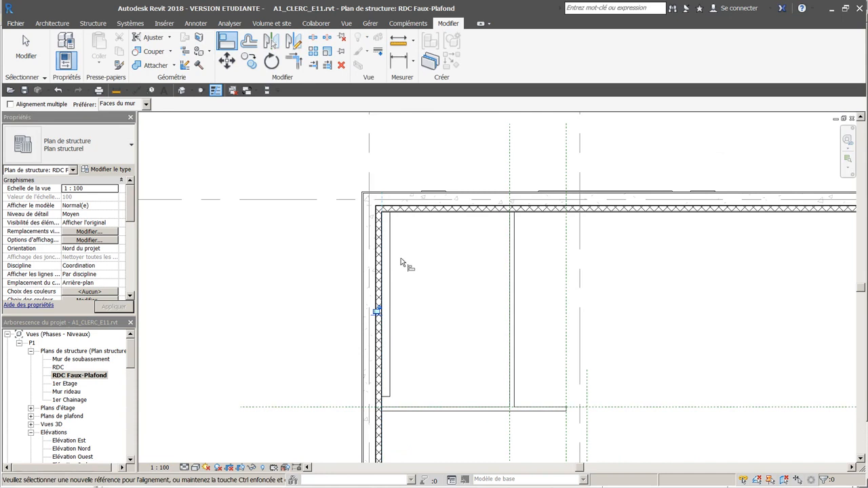
key(Escape)
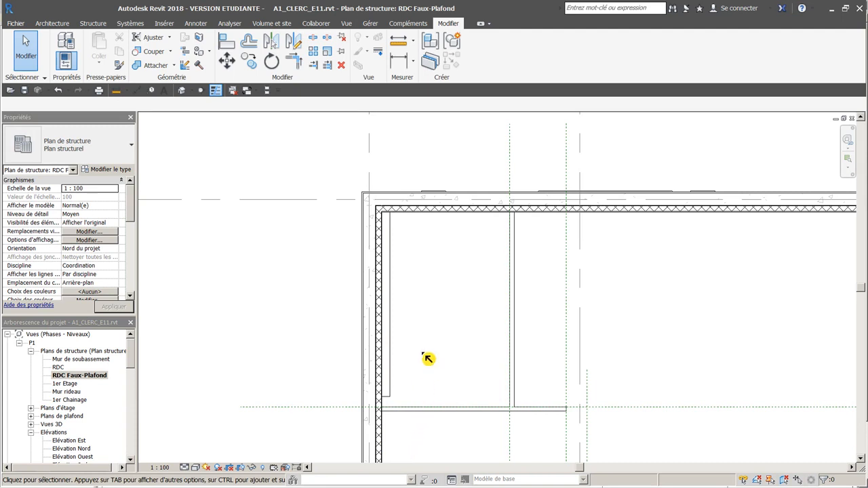
Step: Disallow the joint at the beam's upper end by the rear wall
scroll(422, 365, down, 3)
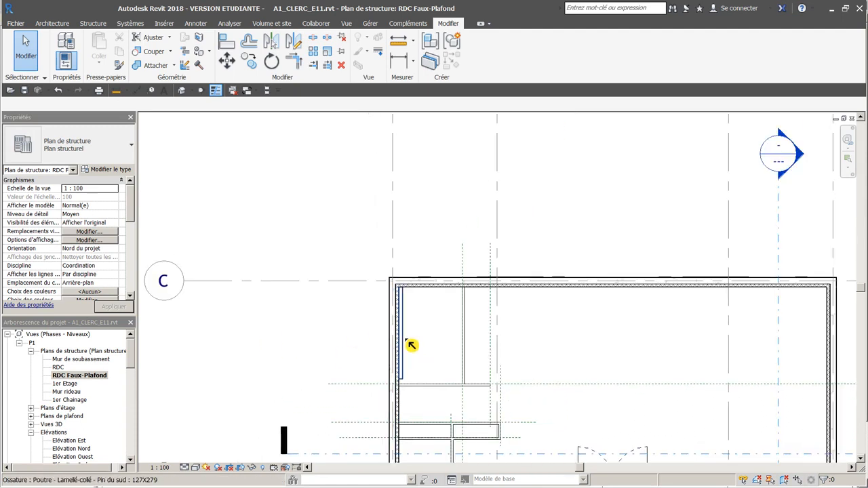
scroll(412, 345, up, 4)
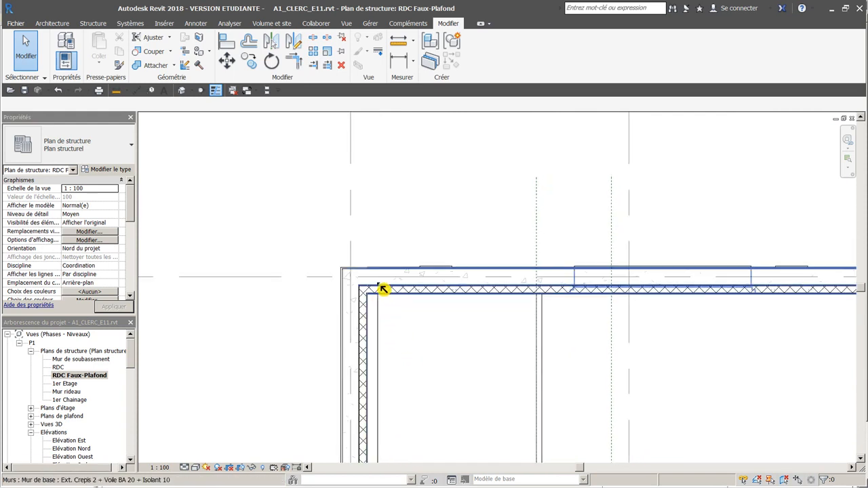
scroll(413, 351, up, 3)
mouse_move(417, 357)
middle_down()
mouse_move(448, 432)
mouse_move(423, 340)
mouse_move(421, 364)
mouse_move(411, 297)
middle_up()
scroll(408, 392, down, 2)
scroll(414, 398, down, 2)
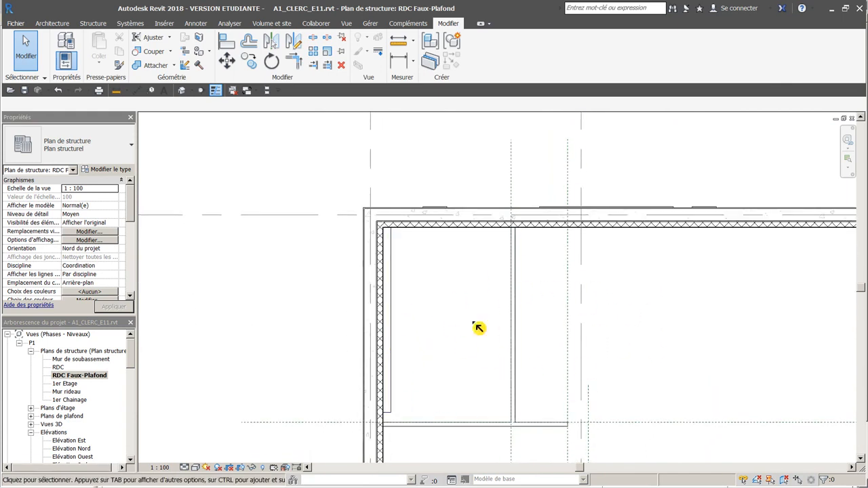
scroll(423, 296, up, 2)
middle_drag(423, 297, 423, 407)
scroll(421, 407, up, 2)
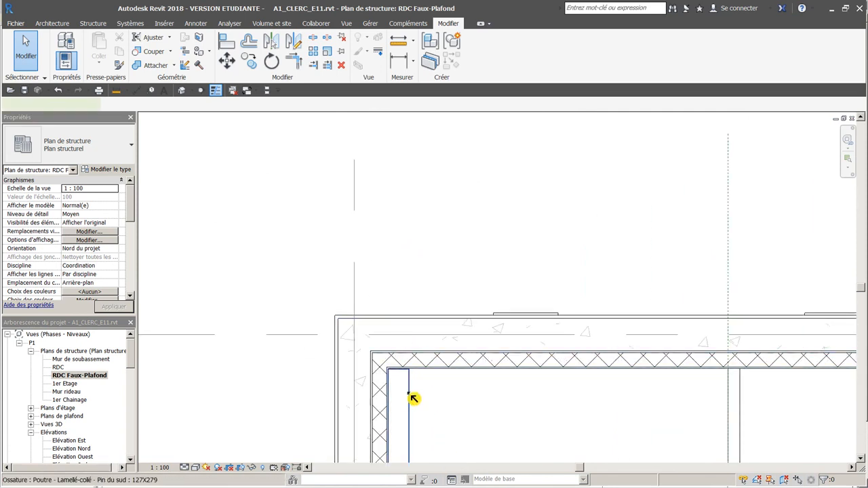
click(420, 388)
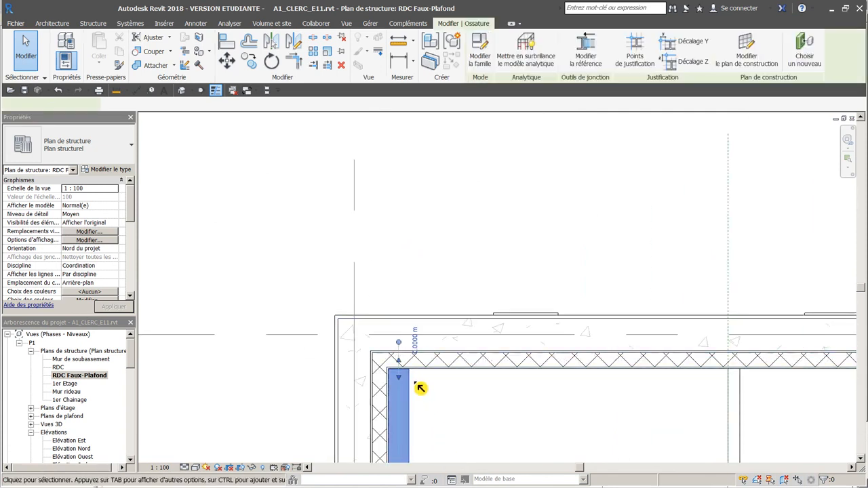
right_click(401, 344)
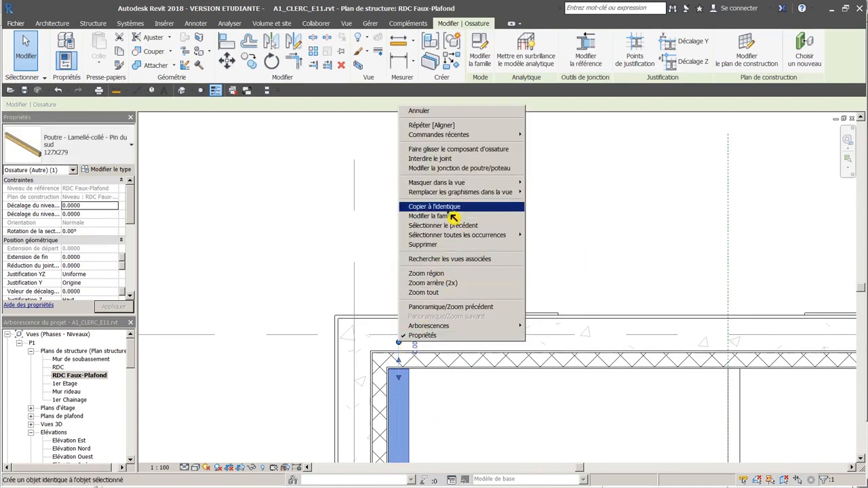
click(456, 160)
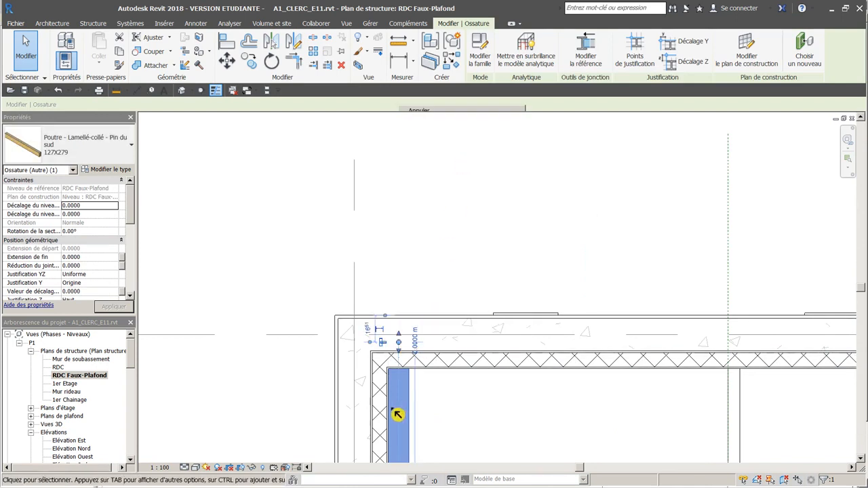
Step: Adjust the beam's upper end to the rear wall's inner concrete face, against the insulation
key(Escape)
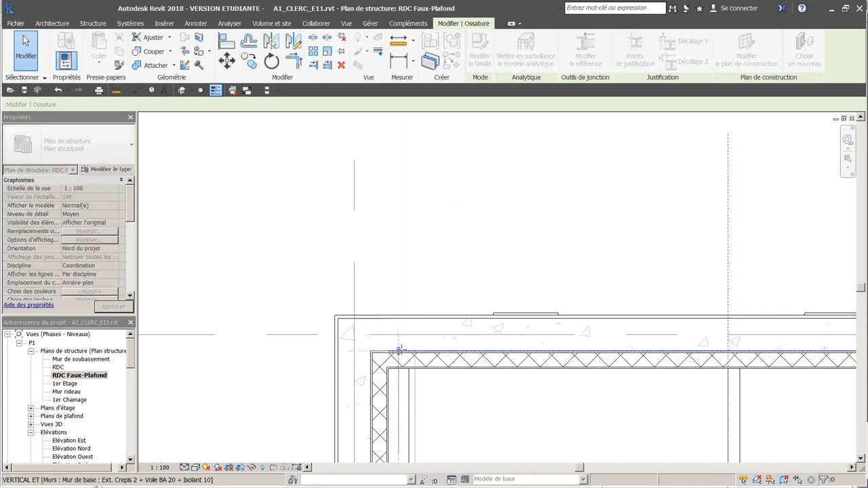
drag(400, 350, 402, 353)
click(466, 414)
Step: Array the first beam horizontally to the right as 5 ungrouped beams, placing the last one at a distance of =1.45*4
scroll(463, 419, down, 1)
mouse_move(469, 423)
middle_down()
mouse_move(467, 431)
mouse_move(452, 219)
middle_up()
middle_drag(449, 338, 373, 310)
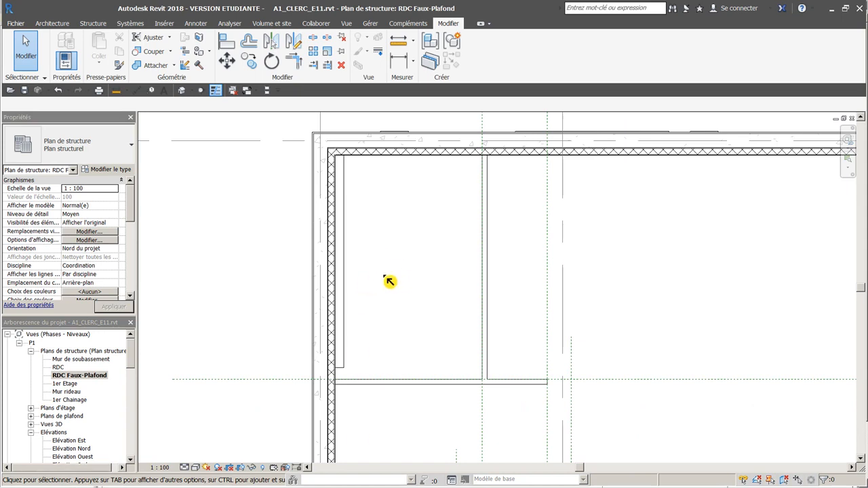
middle_drag(388, 278, 294, 284)
scroll(293, 284, down, 1)
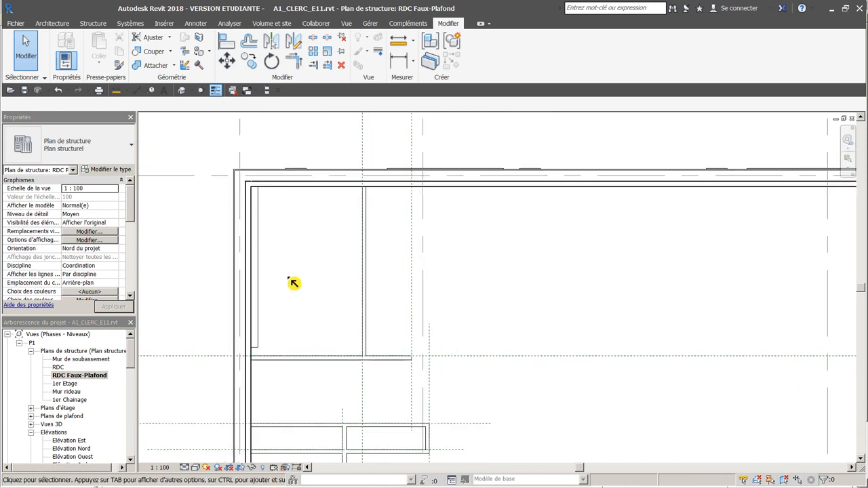
click(262, 248)
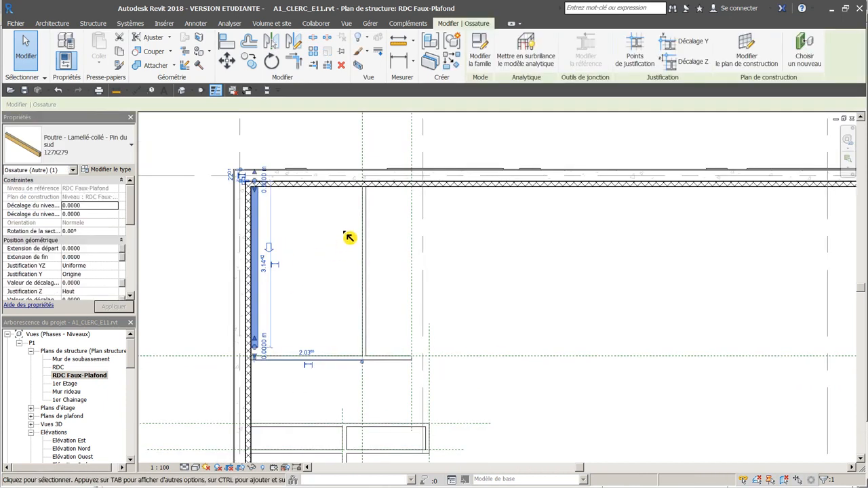
click(321, 56)
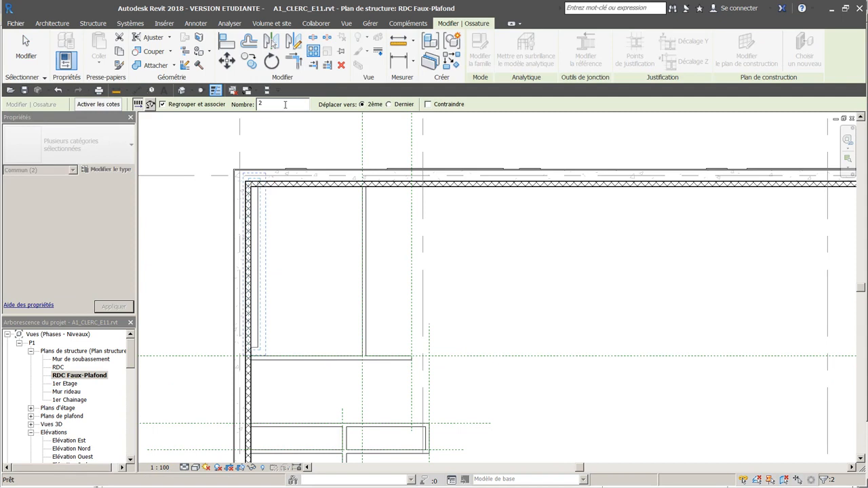
double_click(259, 104)
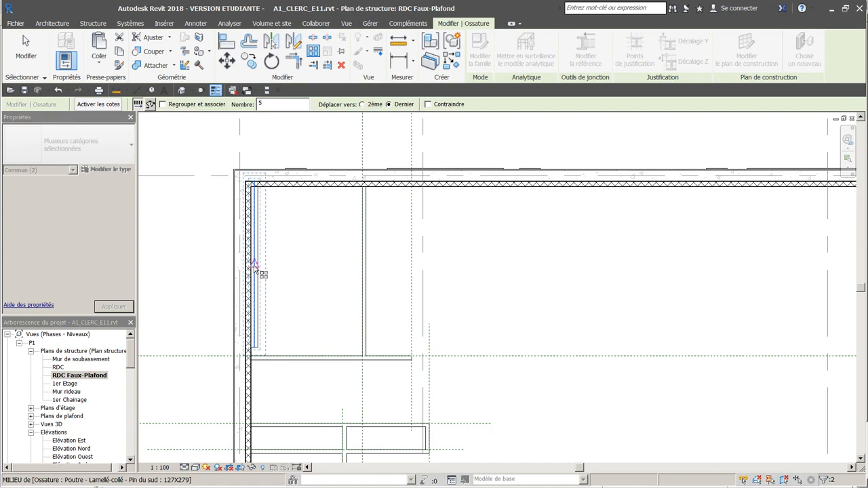
click(255, 265)
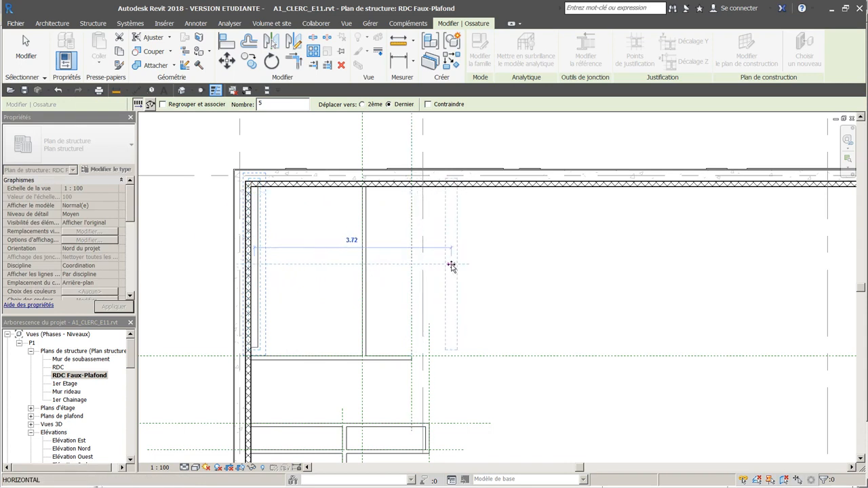
text(=1.45*4)
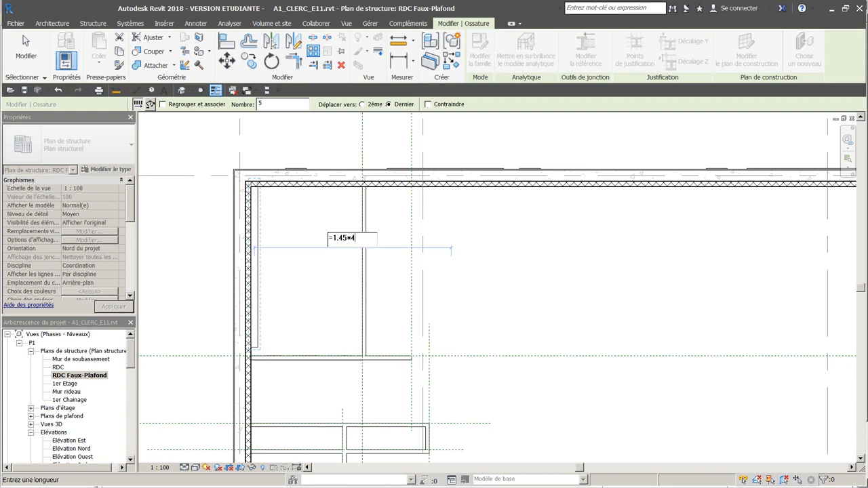
key(Return)
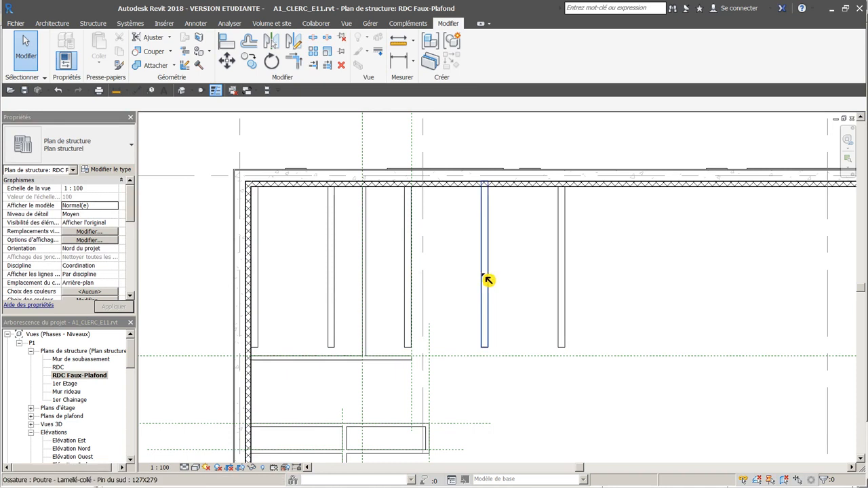
Step: Mirror copies of the five beams about a vertical axis drawn from the midpoint of the rear wall
scroll(665, 301, down, 1)
middle_drag(653, 306, 491, 289)
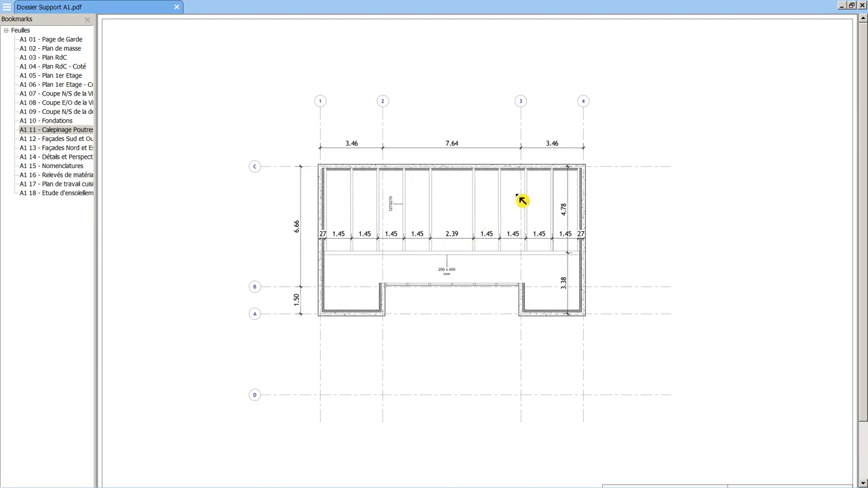
click(842, 6)
scroll(436, 350, down, 2)
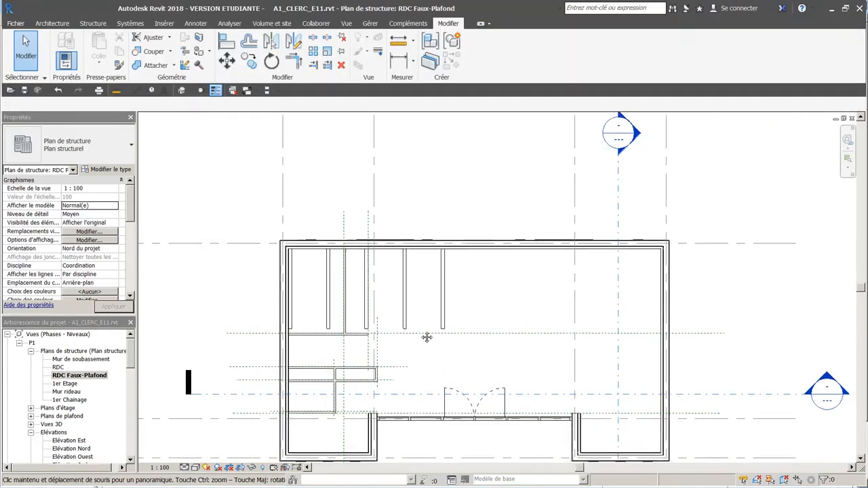
middle_drag(437, 350, 403, 275)
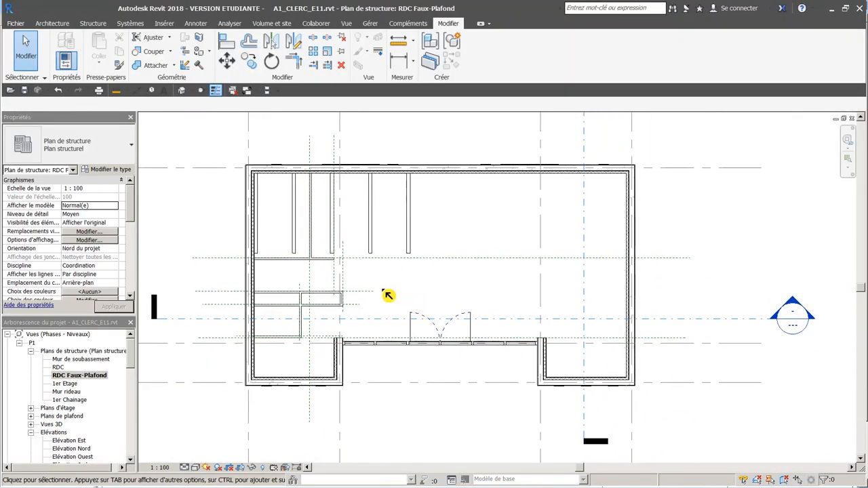
scroll(388, 295, up, 1)
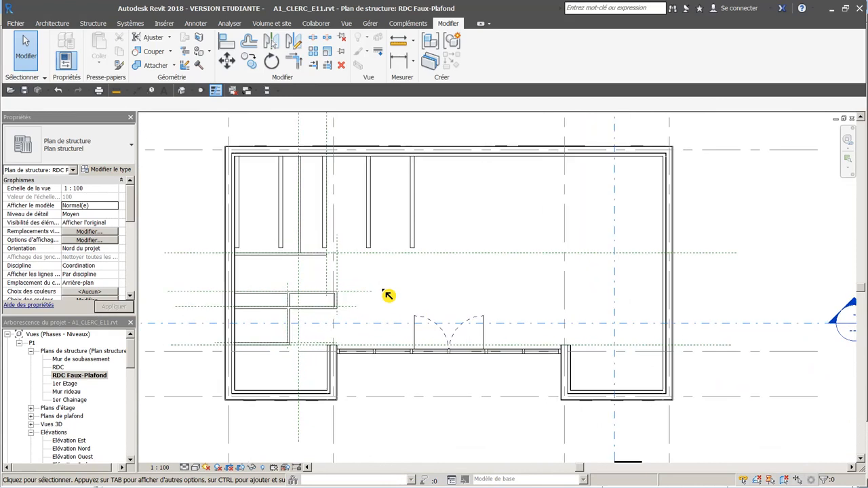
click(245, 231)
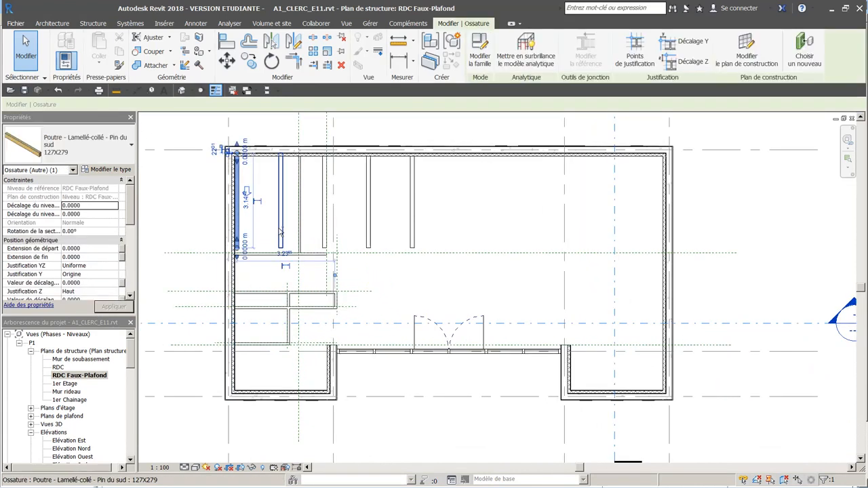
ctrl+click(325, 234)
ctrl+click(369, 233)
ctrl+click(412, 234)
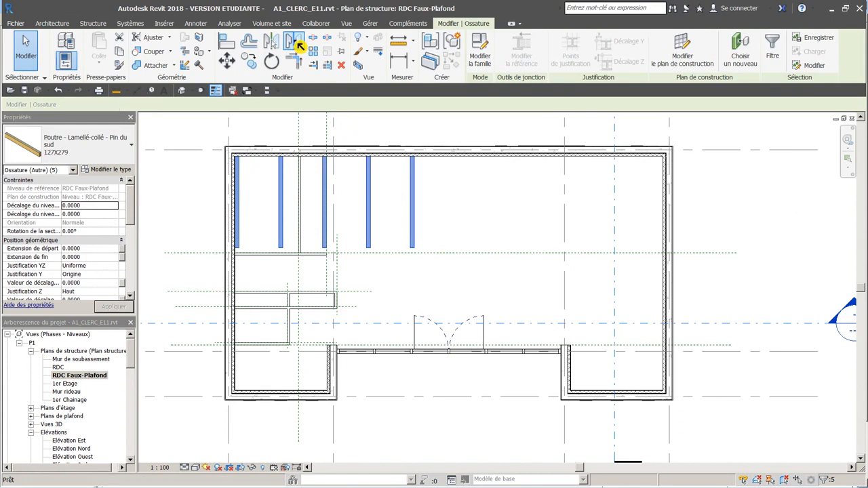
click(297, 44)
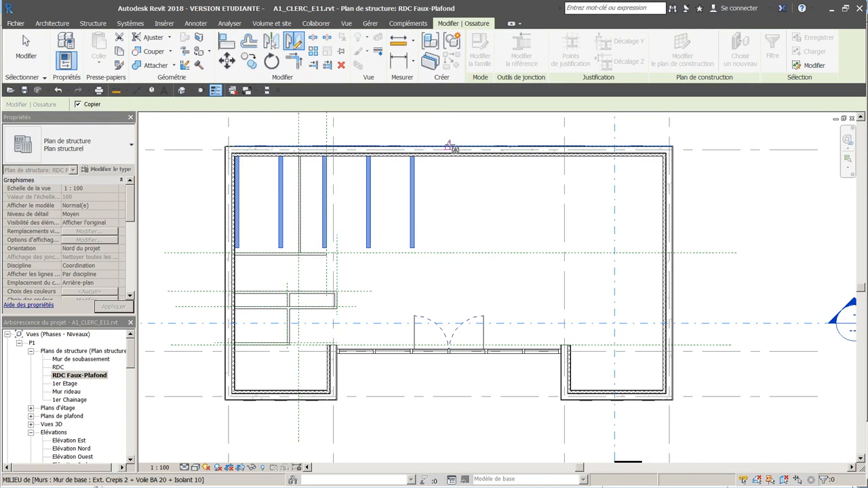
click(449, 147)
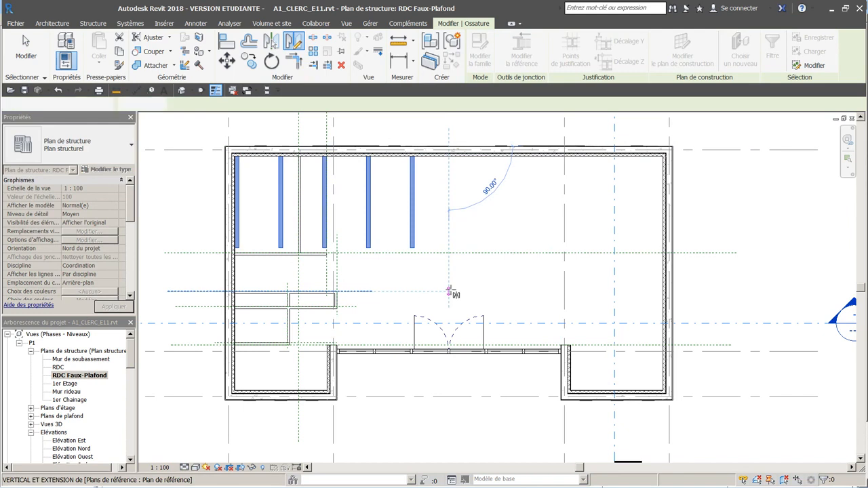
click(449, 292)
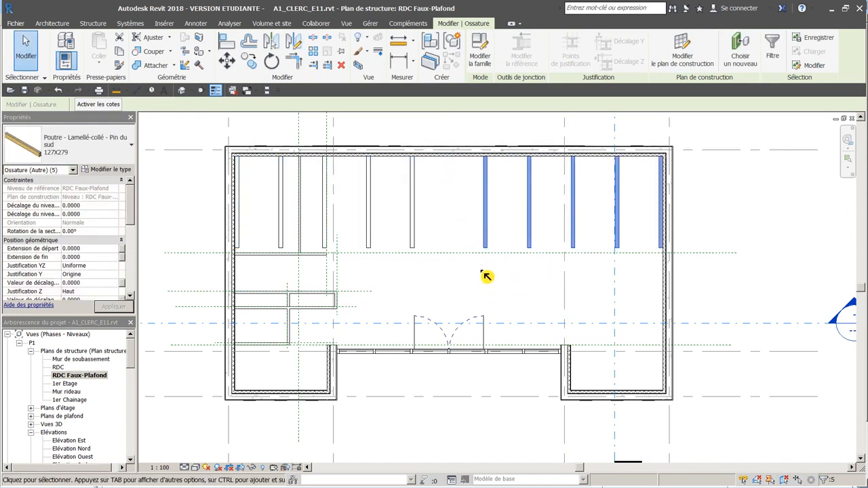
click(471, 275)
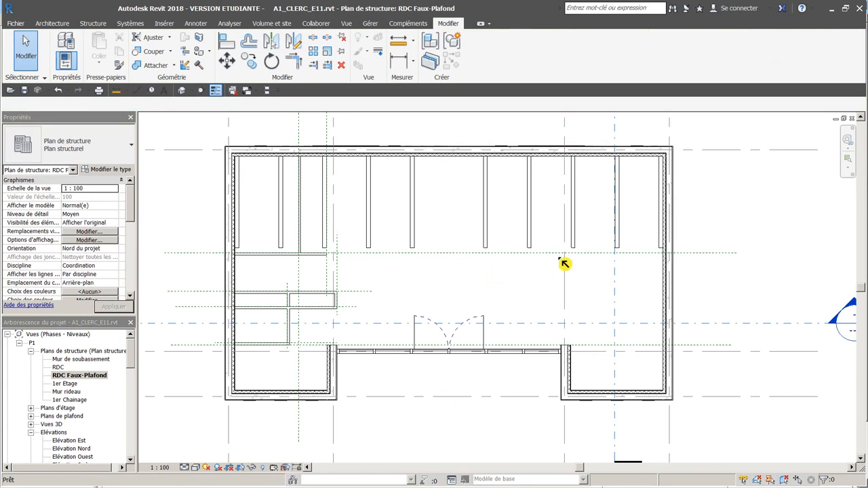
Step: Examine the two sets of beams inside the building in the 3D view
click(181, 90)
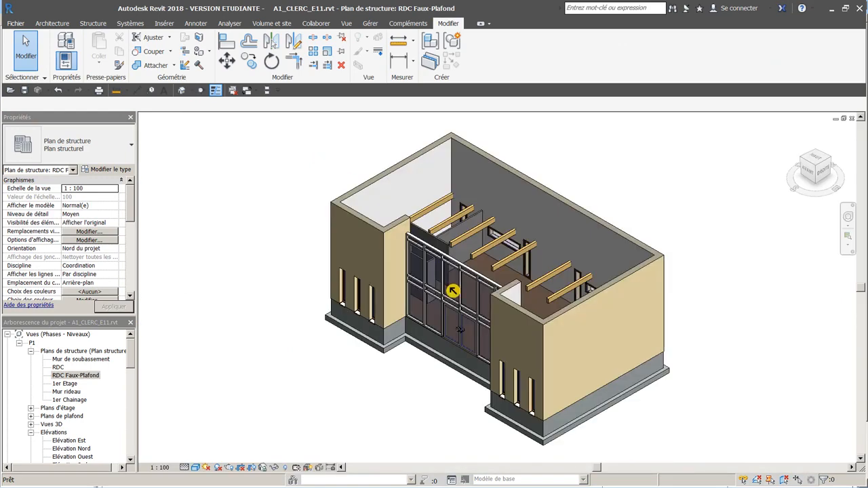
scroll(587, 274, up, 4)
shift+middle_drag(582, 277, 468, 284)
shift+middle_drag(358, 314, 372, 338)
scroll(397, 336, down, 5)
Step: Switch to Dossier Support A1.pdf and examine the floor and beam heights on sheet A1 07, the N/S section
key(alt+Tab)
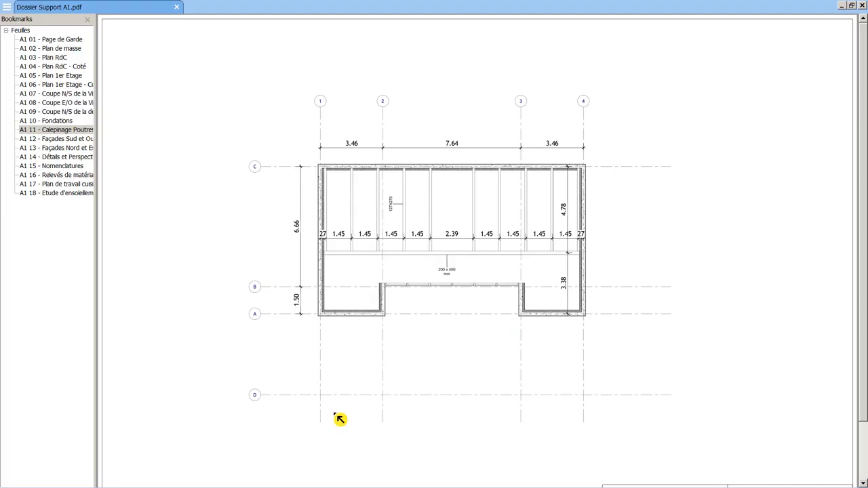
click(59, 94)
key(Up)
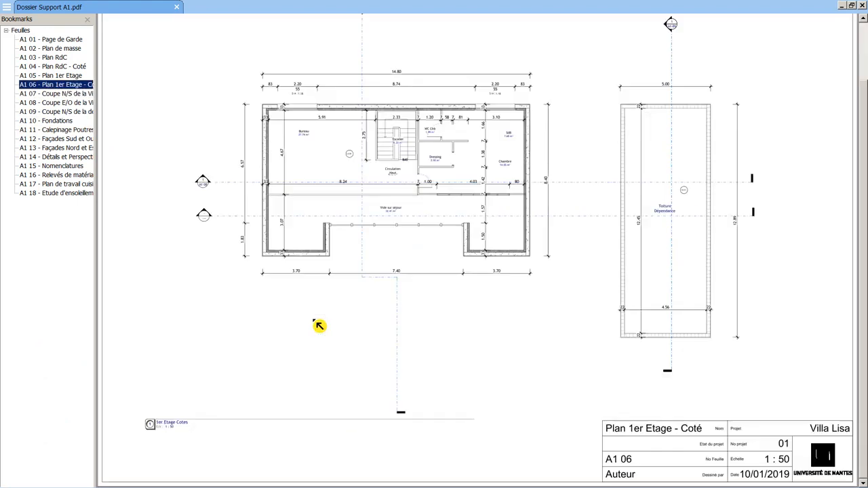
key(Down)
ctrl+scroll(320, 313, up, 4)
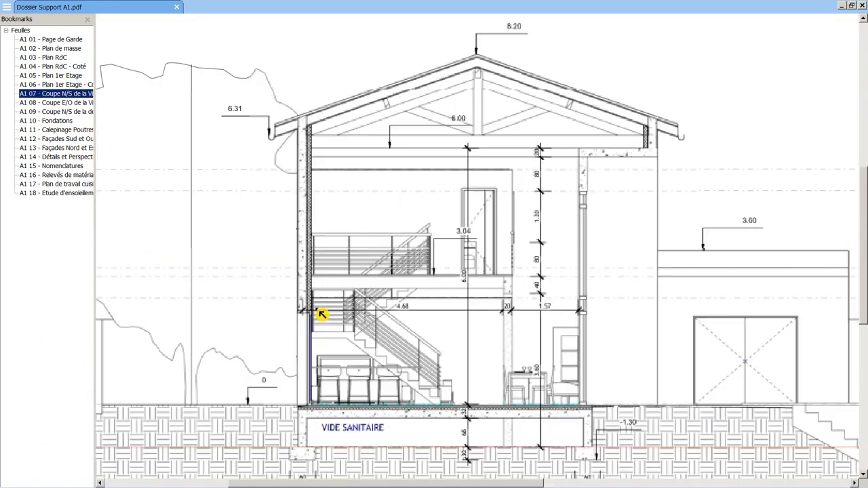
ctrl+scroll(320, 313, up, 3)
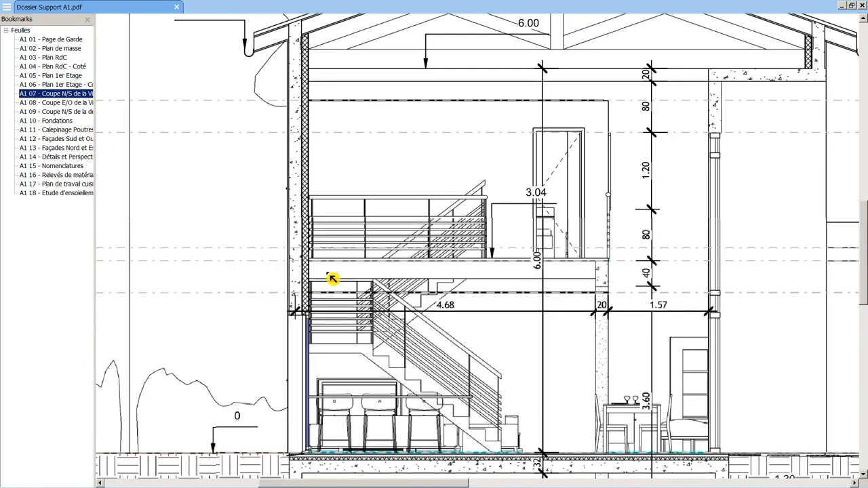
mouse_move(309, 487)
mouse_down()
mouse_move(207, 477)
mouse_move(310, 481)
mouse_up()
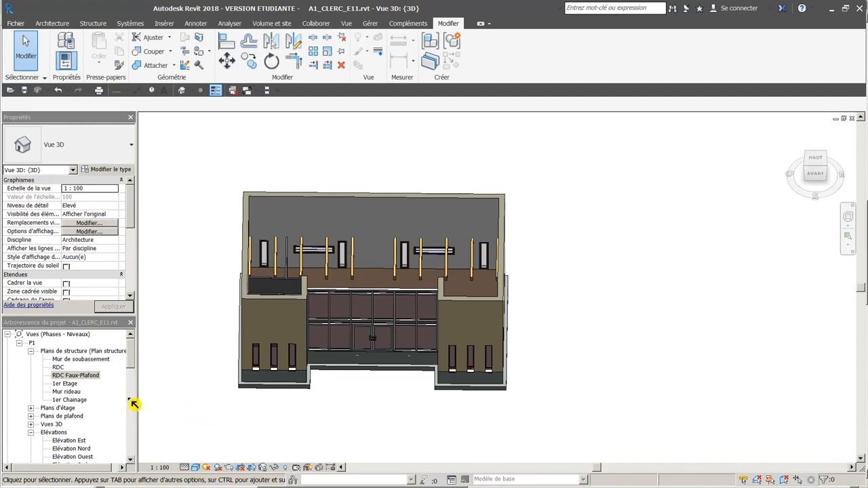
Step: Locate the section in the RDC structural plan and examine the beam's height relative to the levels in Coupe 2
scroll(131, 363, down, 2)
scroll(130, 362, up, 2)
click(59, 368)
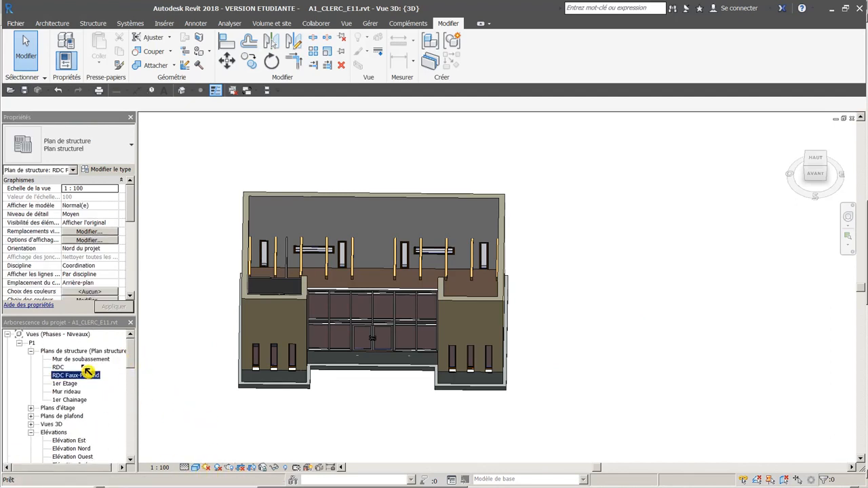
double_click(60, 367)
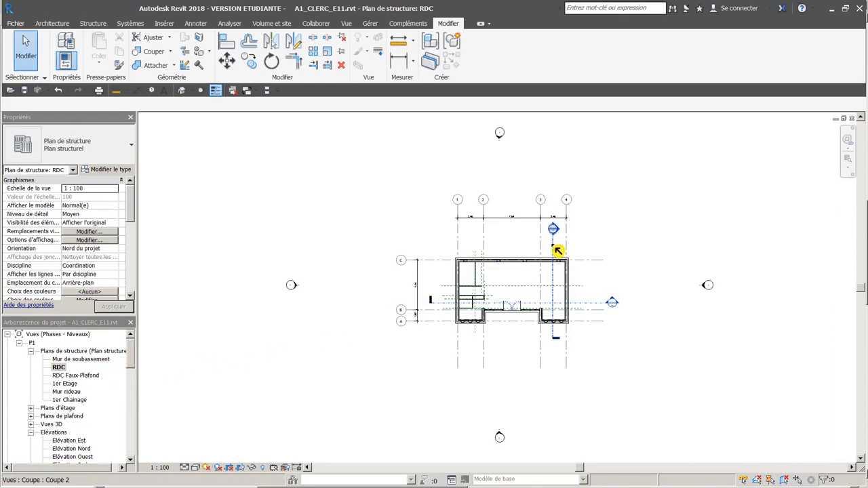
drag(137, 360, 133, 382)
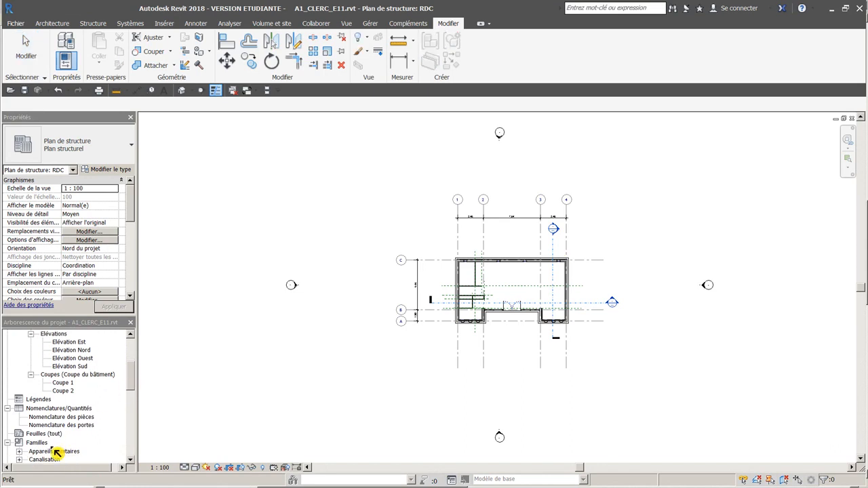
double_click(63, 391)
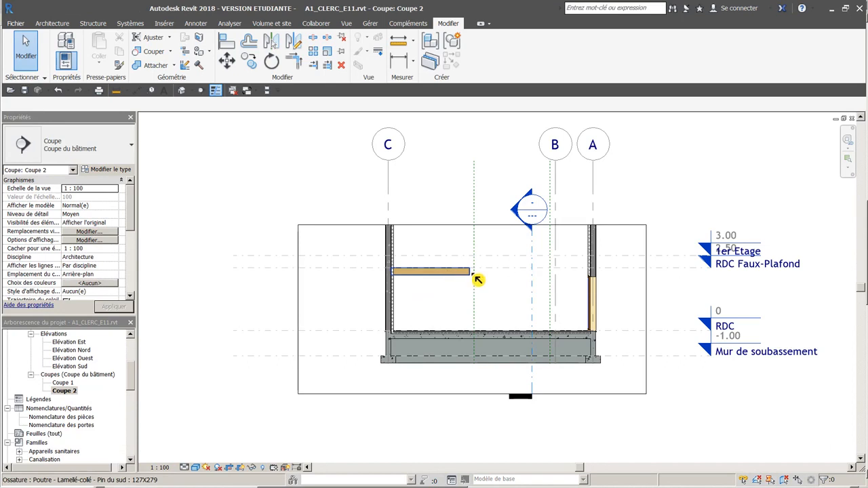
scroll(483, 316, up, 1)
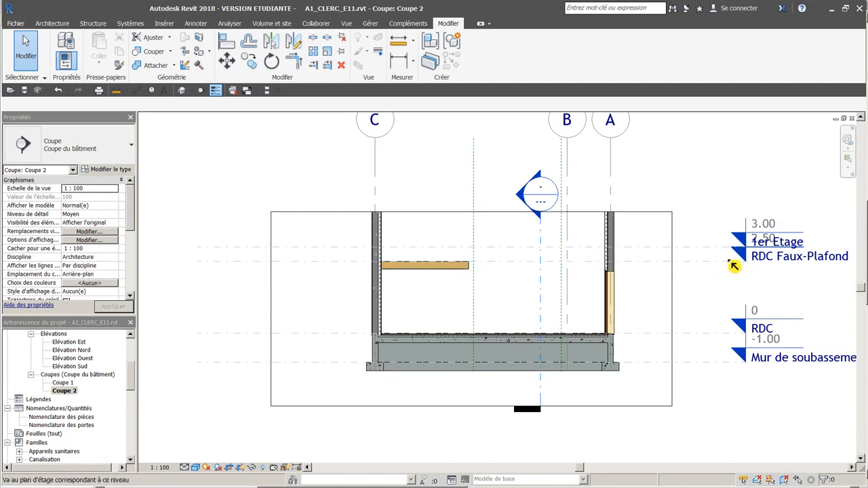
Step: Open the RDC Faux-Plafond structural plan and select all instances of the 127X279 Lamellé-collé beam
drag(133, 378, 129, 352)
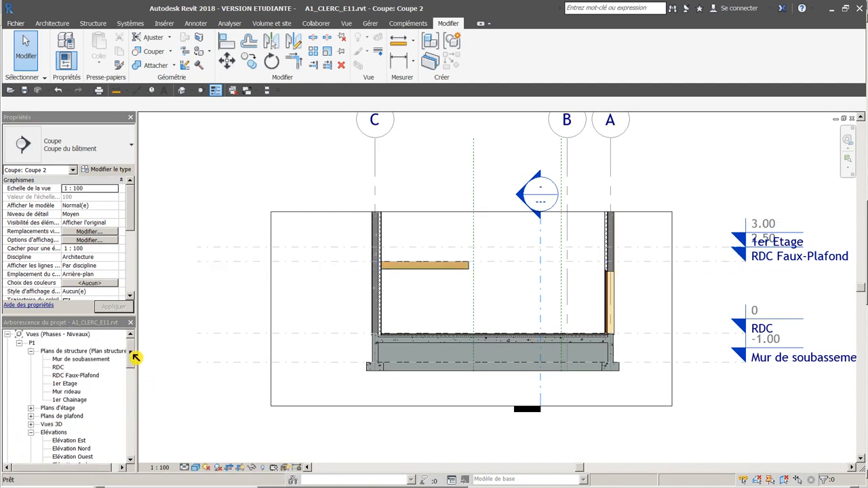
double_click(76, 375)
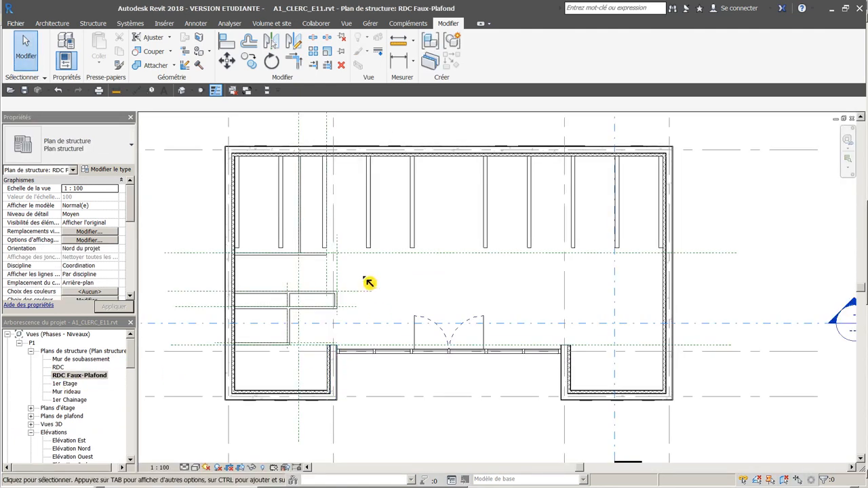
click(239, 212)
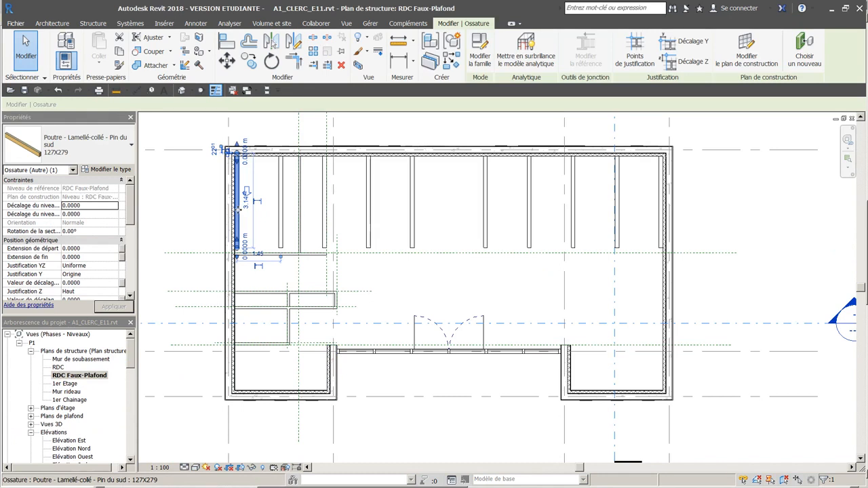
right_click(244, 215)
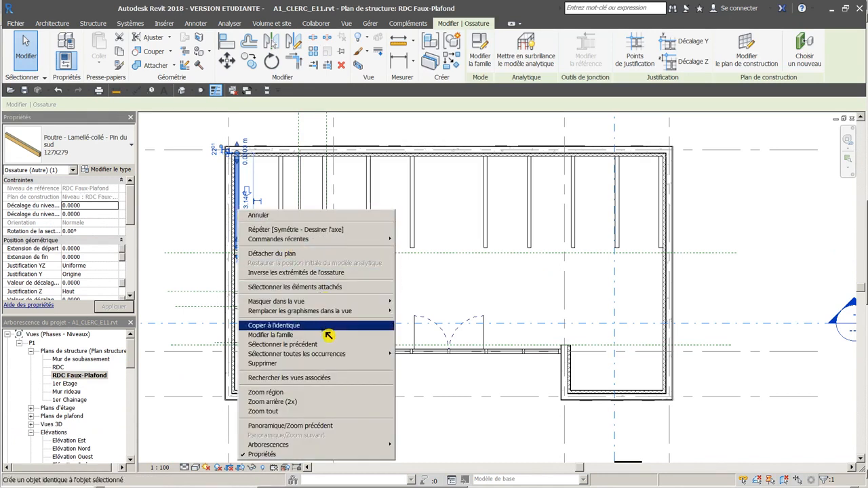
mouse_move(333, 355)
click(421, 354)
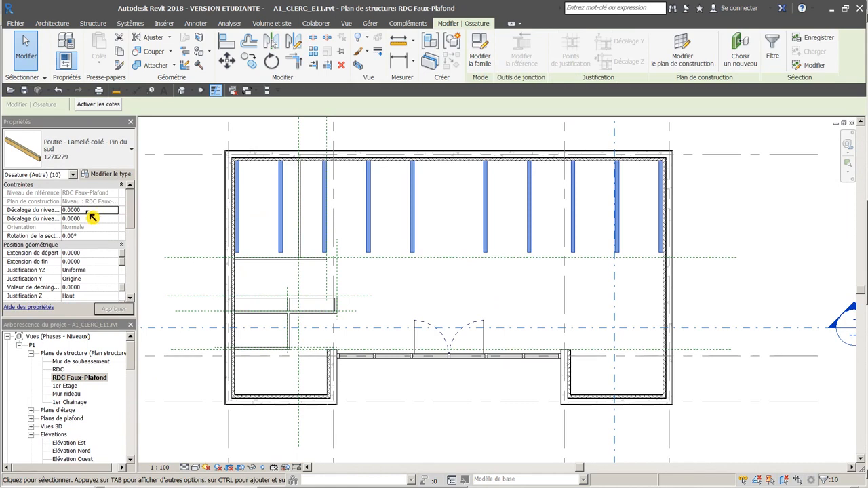
Step: Consult the level heights on the N/S section in Dossier Support A1.pdf and set the selected beams' start level offset to 0.50
drag(61, 196, 92, 194)
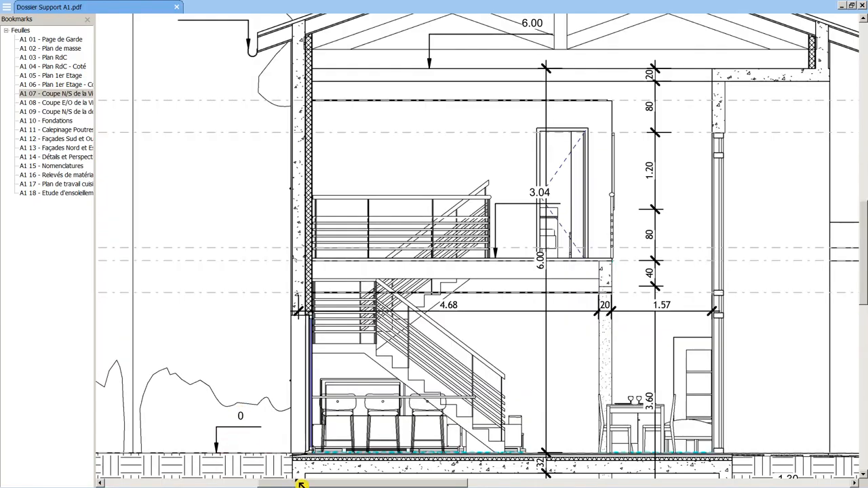
drag(300, 484, 197, 486)
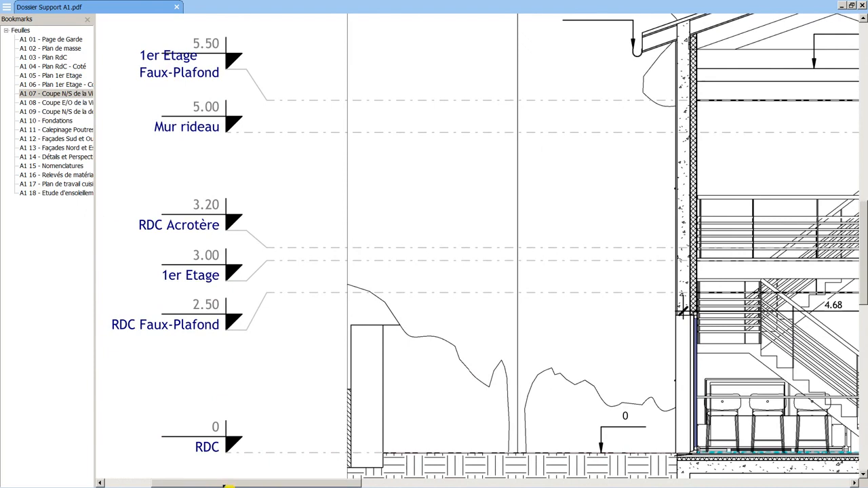
drag(229, 487, 269, 486)
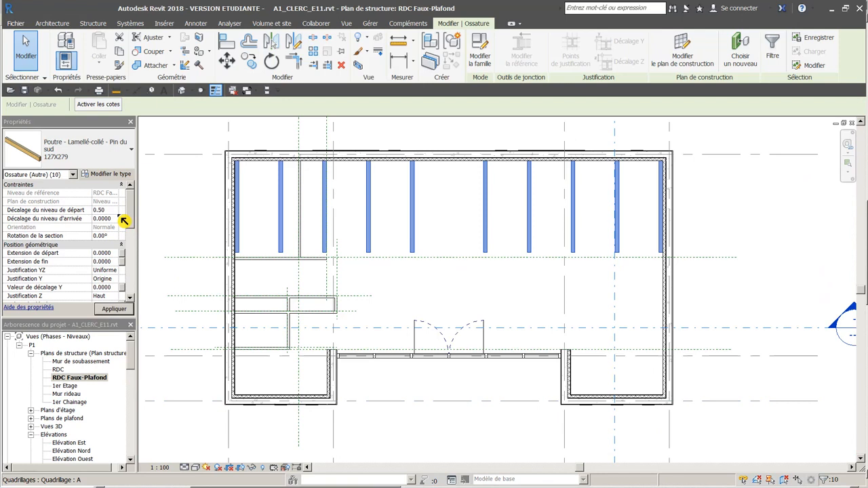
click(115, 309)
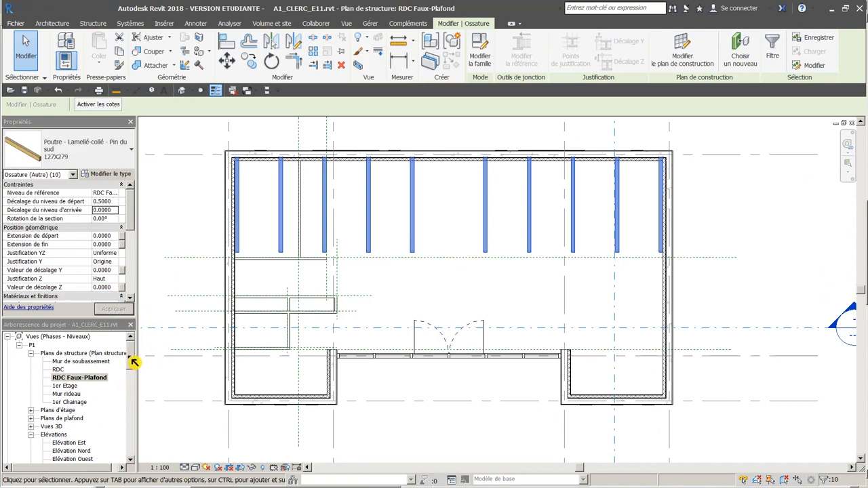
Step: Open section Coupe 2 and examine the beams' inclination and height relative to the levels
key(Escape)
scroll(130, 382, down, 5)
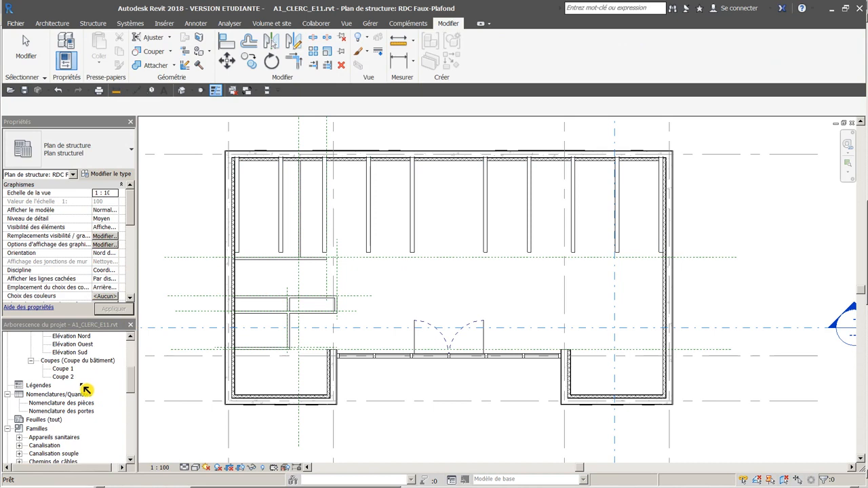
double_click(63, 376)
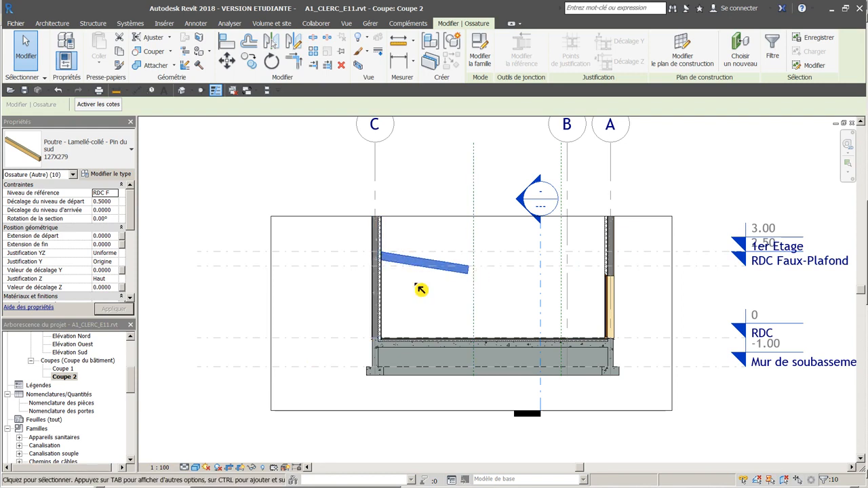
Step: Return to the RDC Faux-Plafond structural plan and set the ten beams' reference level to 1er Etage
click(130, 377)
drag(130, 377, 132, 349)
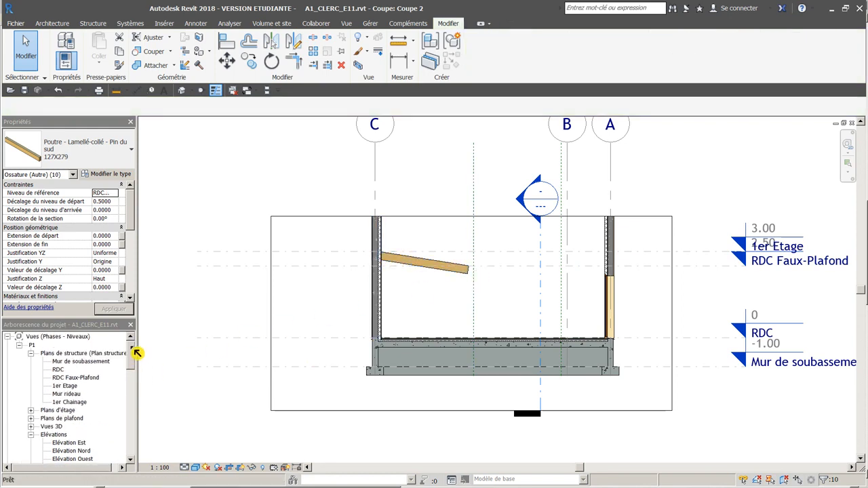
double_click(64, 371)
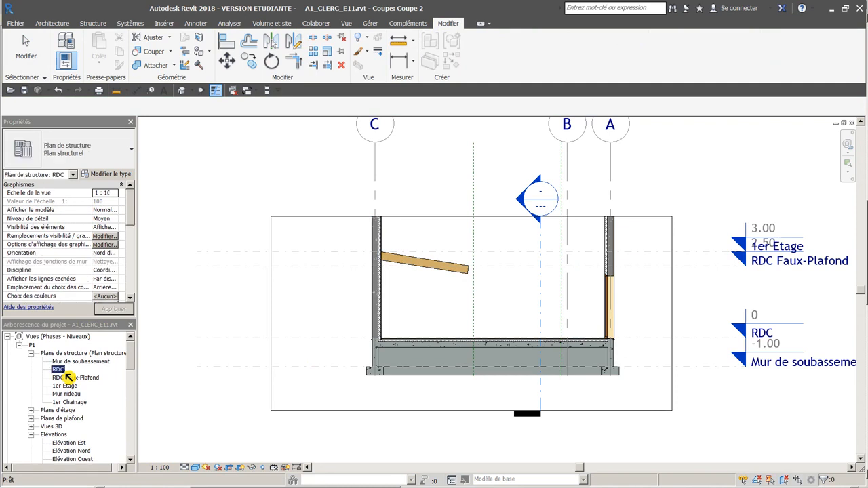
double_click(76, 379)
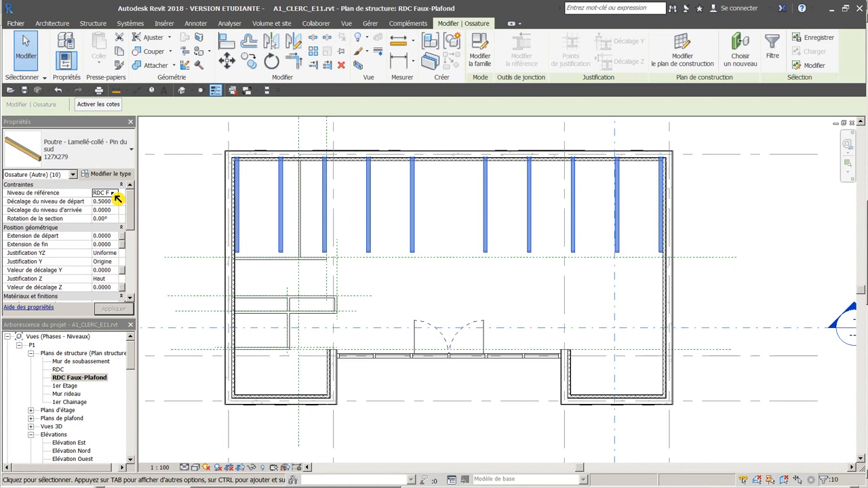
click(116, 194)
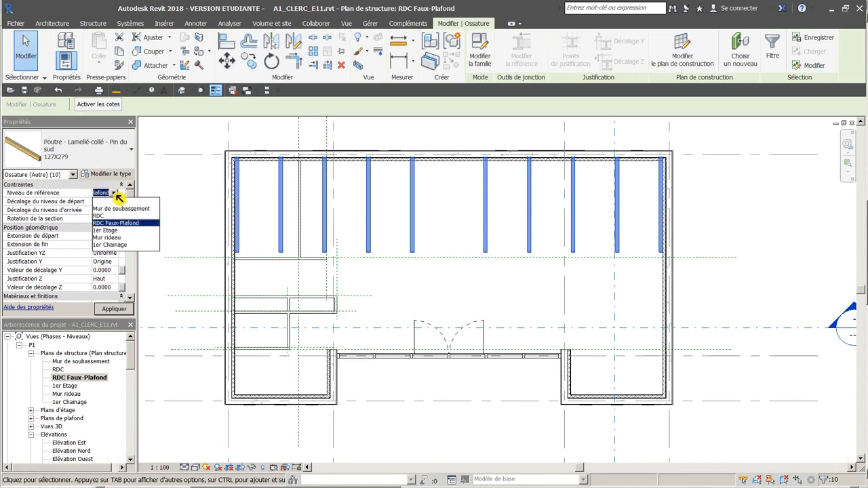
click(112, 232)
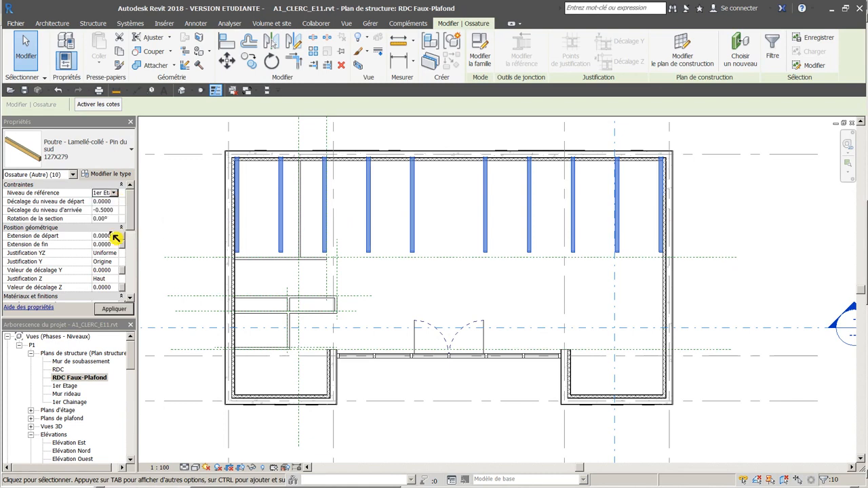
Step: Set the selected beams' end level offset to 0 and apply the change
click(112, 210)
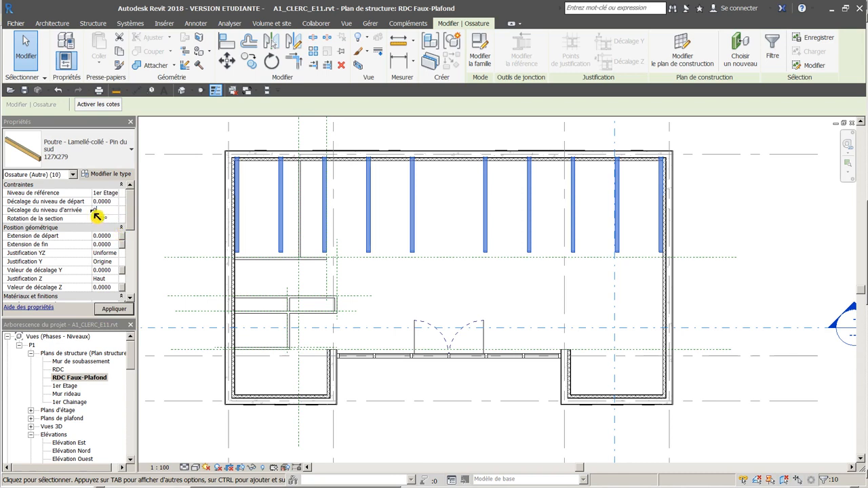
key(Return)
click(114, 309)
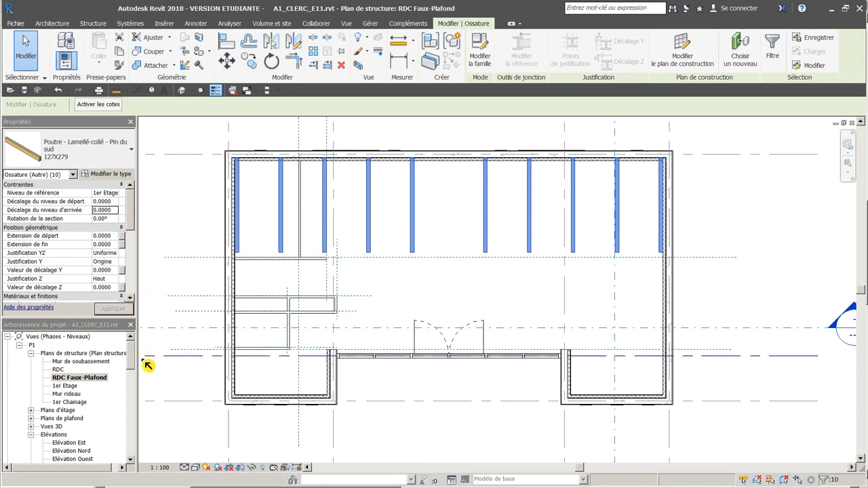
Step: Check the beams against the 1er Etage level in section Coupe 2 and clear the selection
drag(132, 363, 129, 381)
double_click(65, 401)
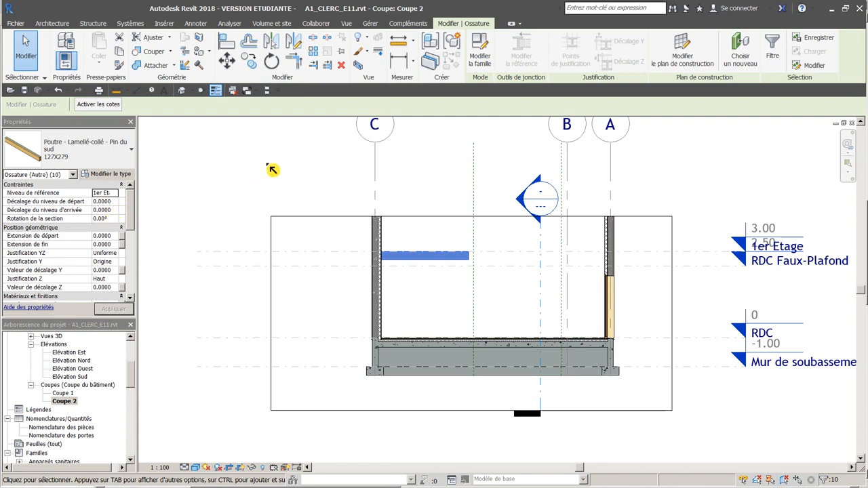
click(289, 188)
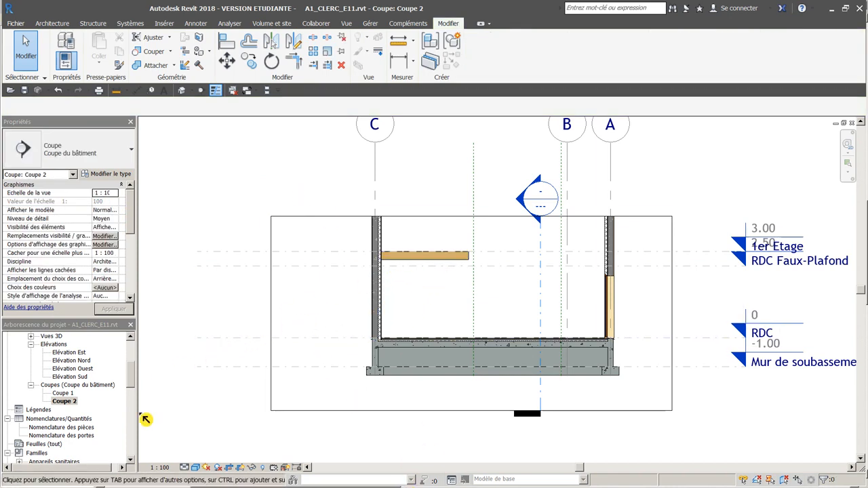
Step: Reopen the RDC Faux-Plafond structural plan and save the project
drag(136, 384, 132, 355)
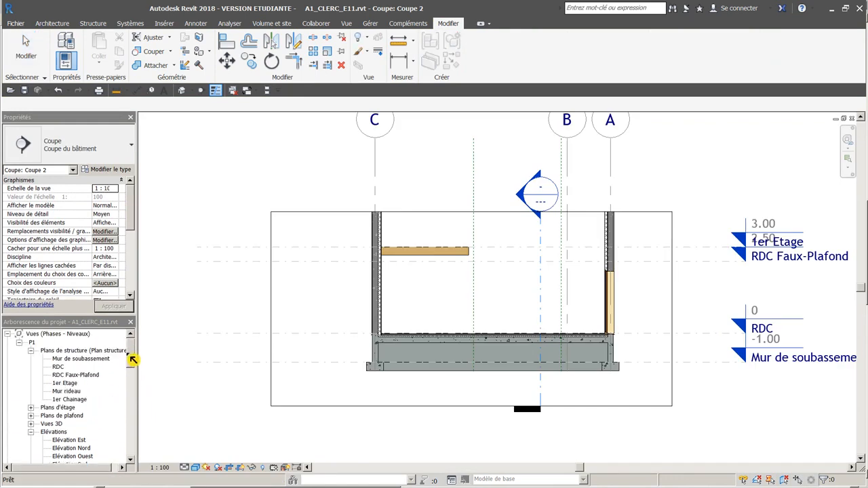
click(84, 375)
double_click(75, 378)
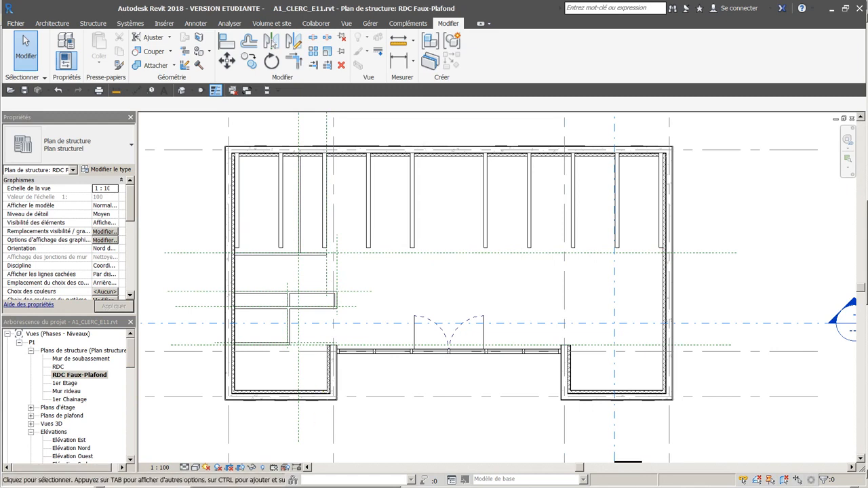
click(24, 90)
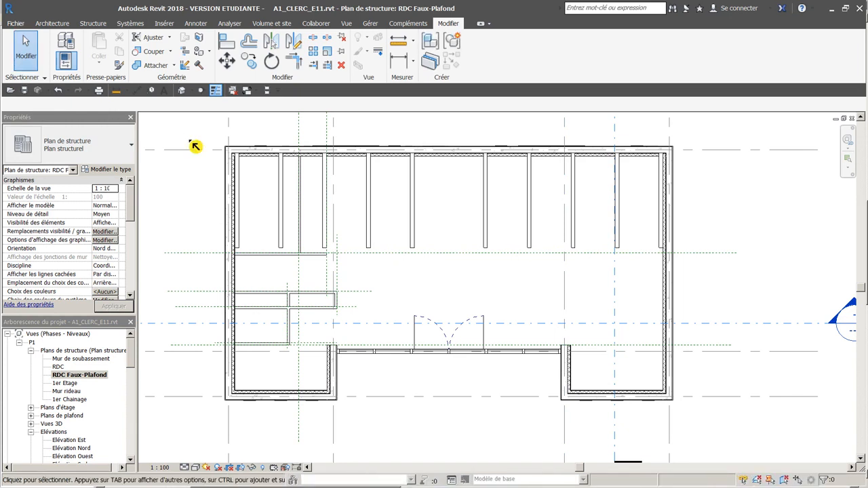